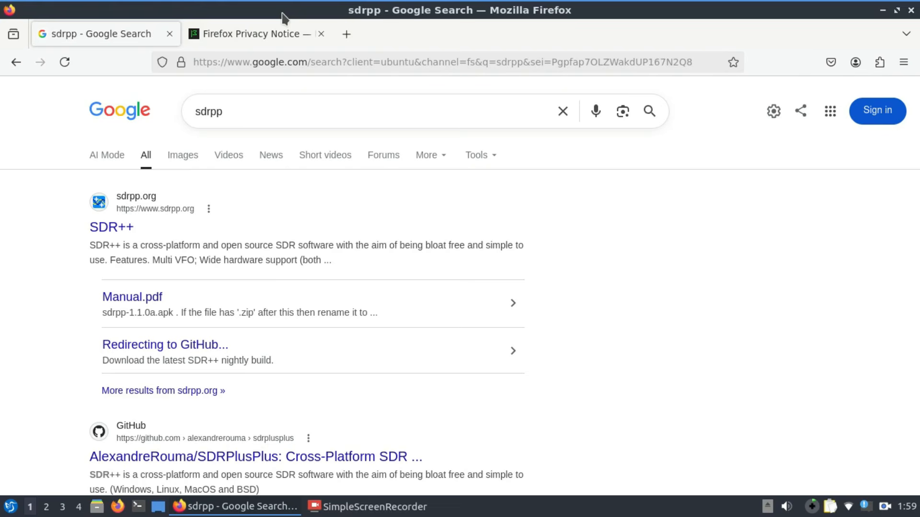
Step: Close the Firefox Privacy Notice page, open the SDR++ website from the search results and look through its download, features and contributors sections
{"action": "left_click", "coordinate": [321, 34]}
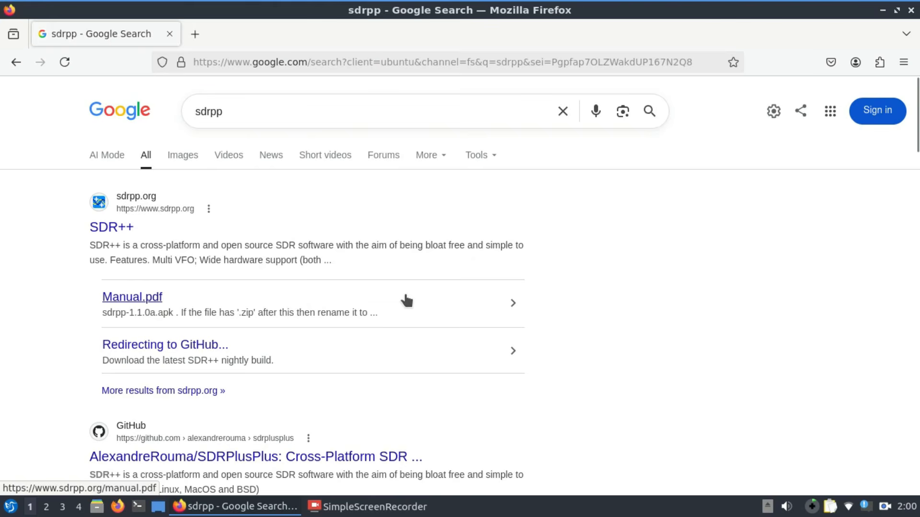
{"action": "left_click", "coordinate": [101, 229]}
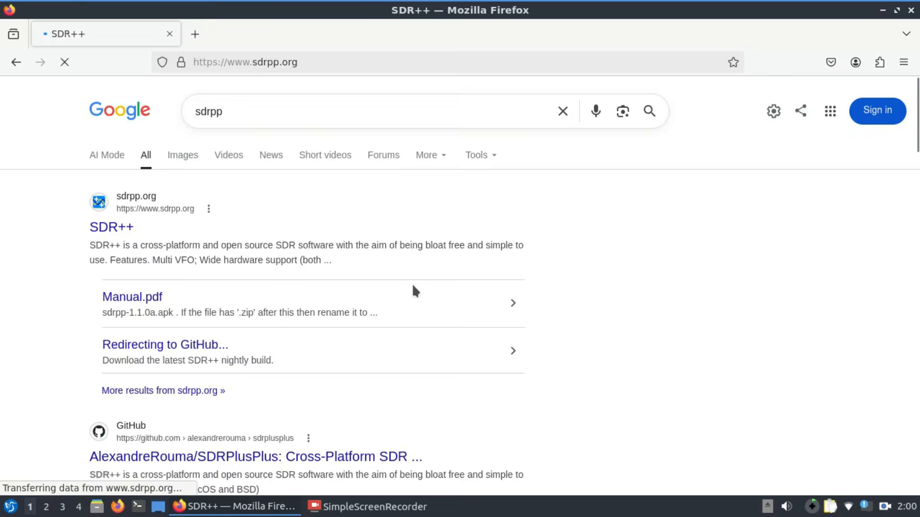
{"action": "scroll", "coordinate": [367, 294], "scroll_direction": "down", "scroll_amount": 15}
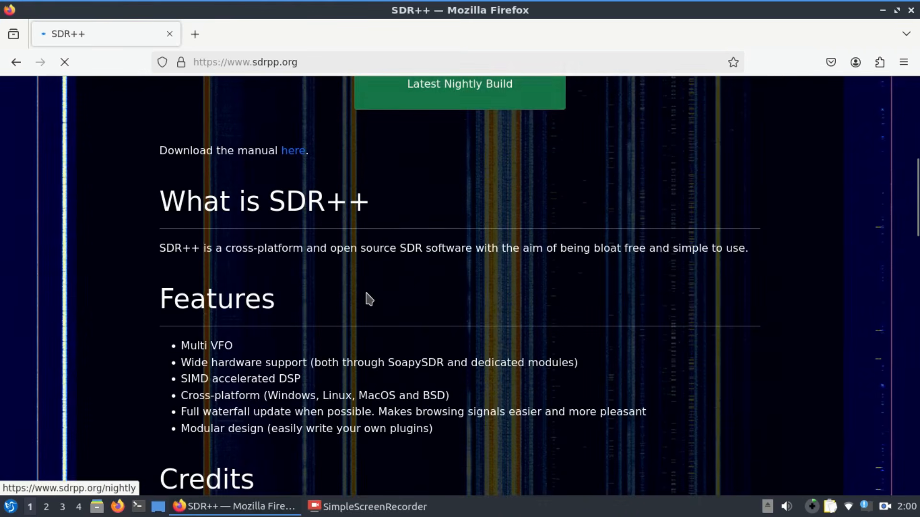
{"action": "scroll", "coordinate": [370, 300], "scroll_direction": "down", "scroll_amount": 15}
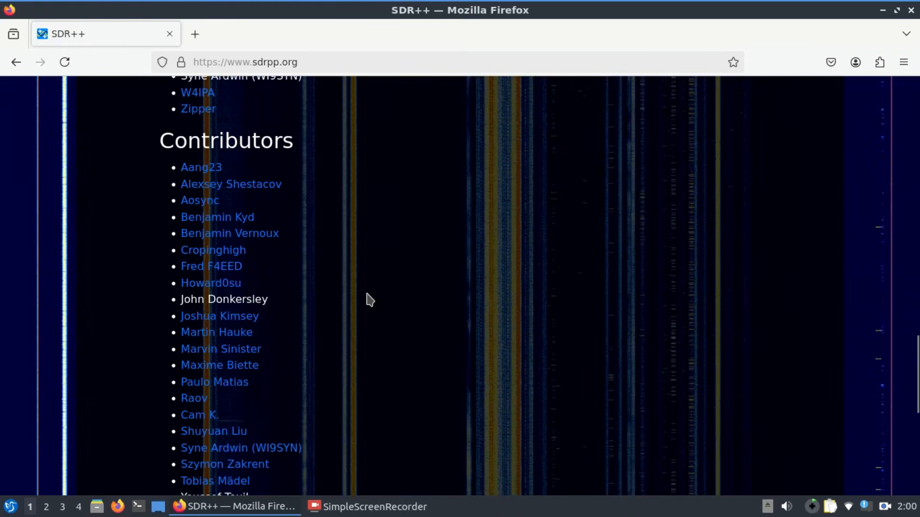
{"action": "scroll", "coordinate": [369, 301], "scroll_direction": "up", "scroll_amount": 15}
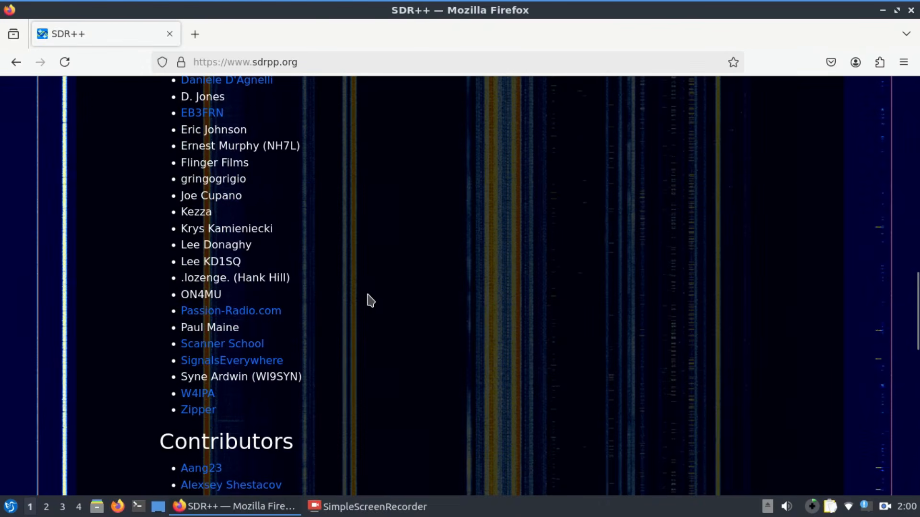
{"action": "scroll", "coordinate": [408, 309], "scroll_direction": "up", "scroll_amount": 6}
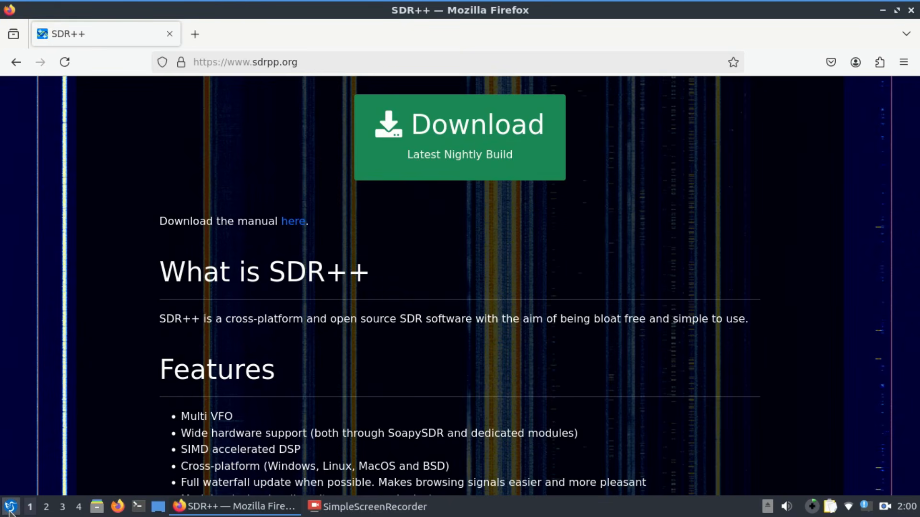
Step: Minimise the browser and launch SDR++ from the installed ham radio applications
{"action": "left_click", "coordinate": [883, 11]}
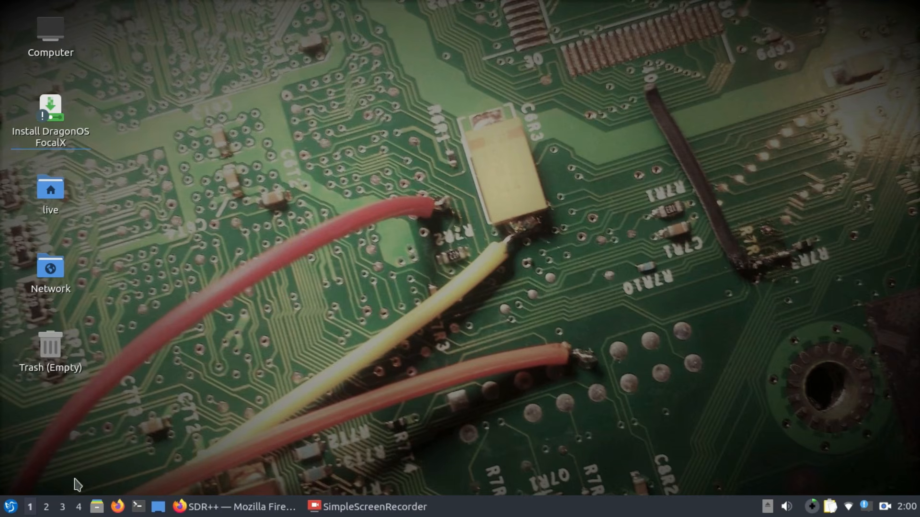
{"action": "left_click", "coordinate": [10, 507]}
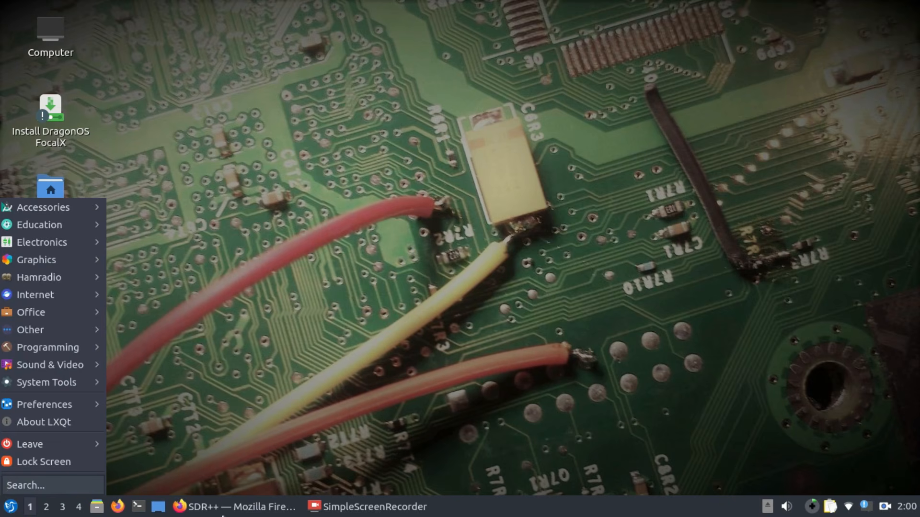
{"action": "mouse_move", "coordinate": [1, 338]}
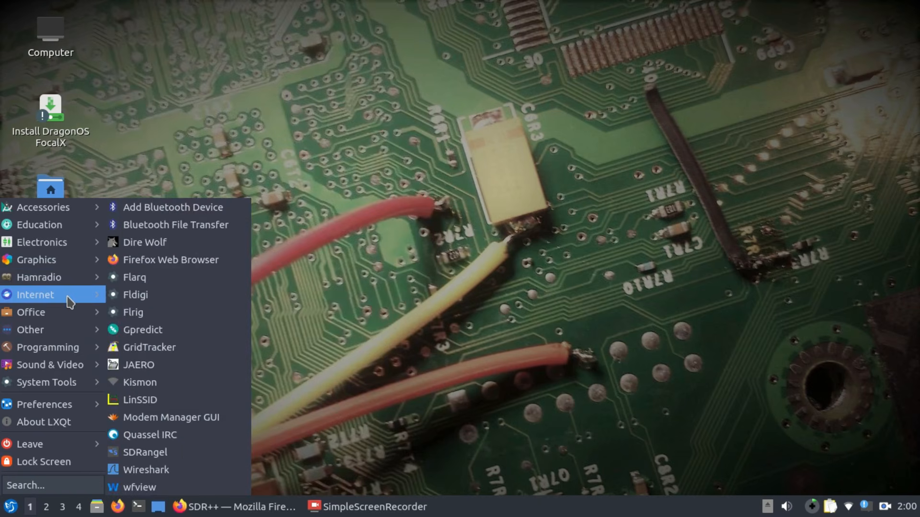
{"action": "mouse_move", "coordinate": [75, 285]}
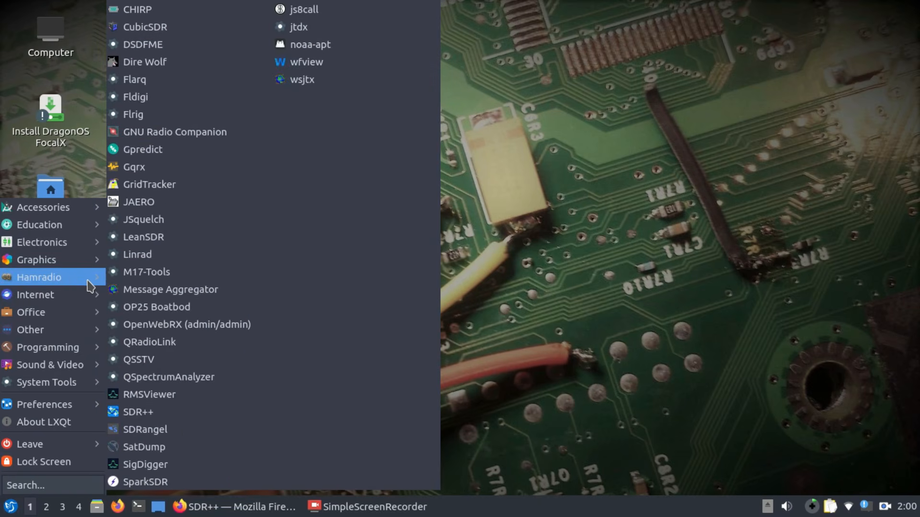
{"action": "left_click", "coordinate": [132, 413]}
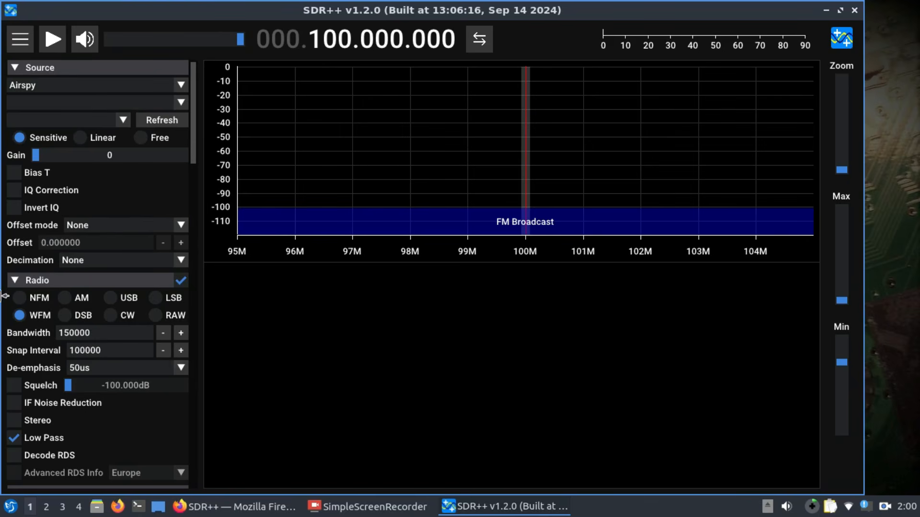
Step: Review the supported source devices and select HackRF as the source
{"action": "left_click", "coordinate": [181, 88]}
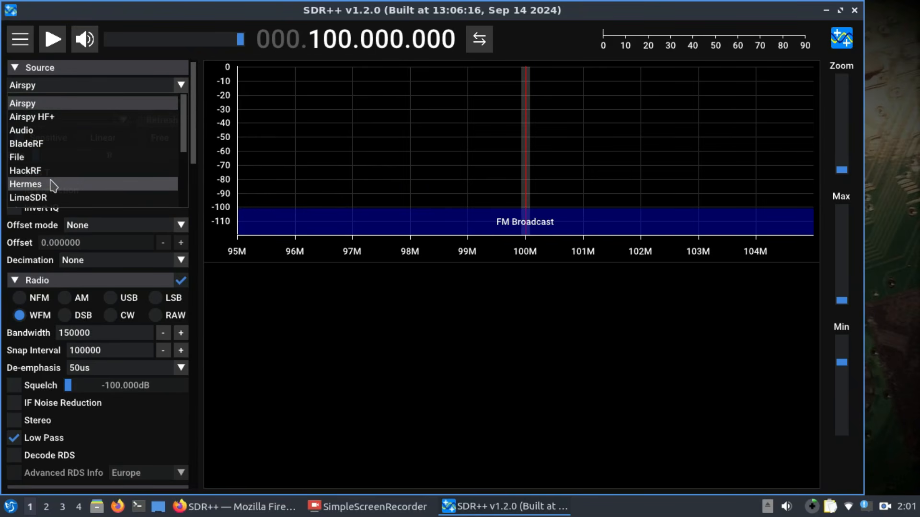
{"action": "scroll", "coordinate": [50, 186], "scroll_direction": "down", "scroll_amount": 2}
{"action": "scroll", "coordinate": [54, 187], "scroll_direction": "down", "scroll_amount": 2}
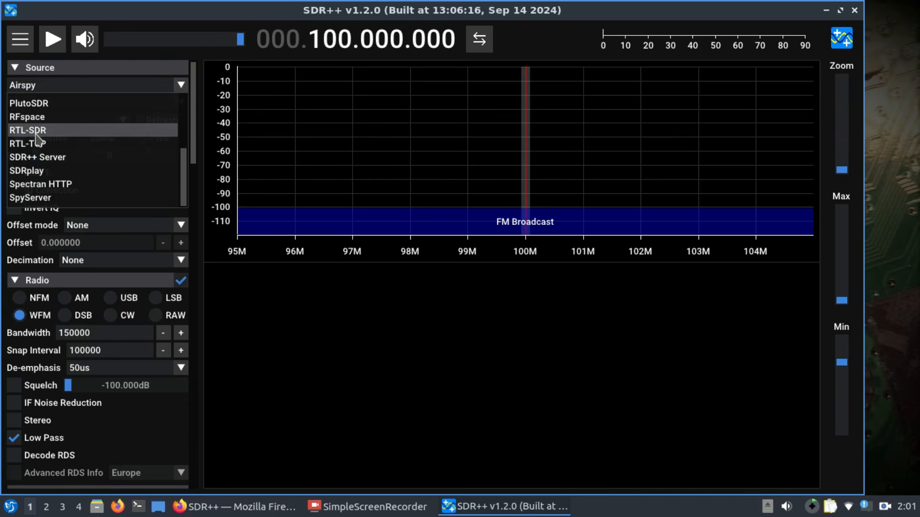
{"action": "scroll", "coordinate": [40, 136], "scroll_direction": "up", "scroll_amount": 4}
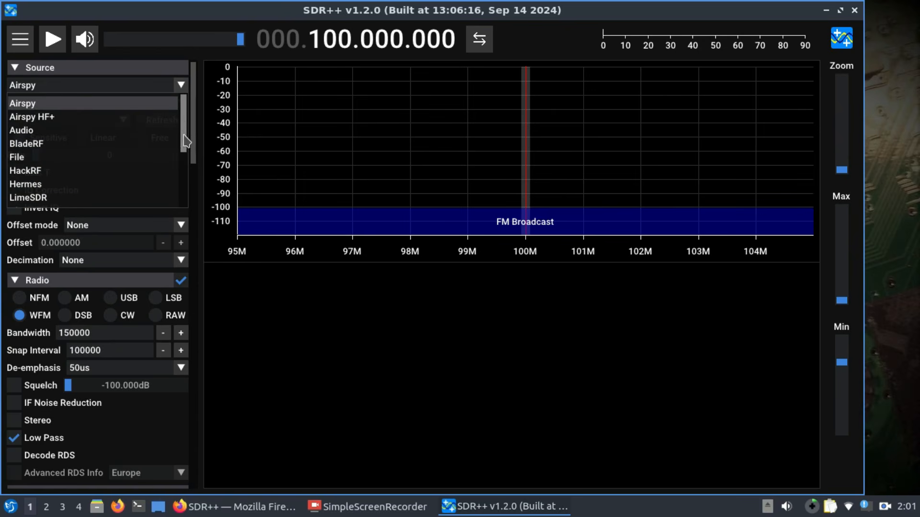
{"action": "scroll", "coordinate": [181, 132], "scroll_direction": "down", "scroll_amount": 3}
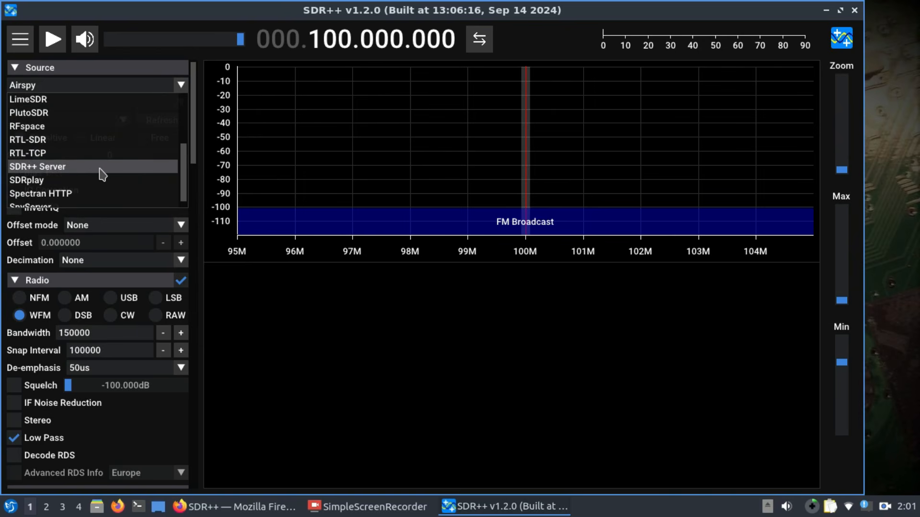
{"action": "scroll", "coordinate": [102, 174], "scroll_direction": "up", "scroll_amount": 3}
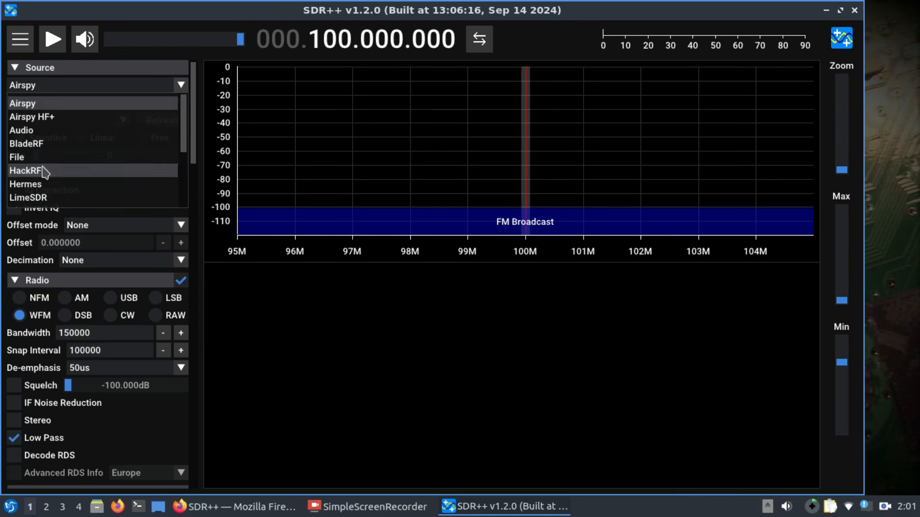
{"action": "left_click", "coordinate": [74, 173]}
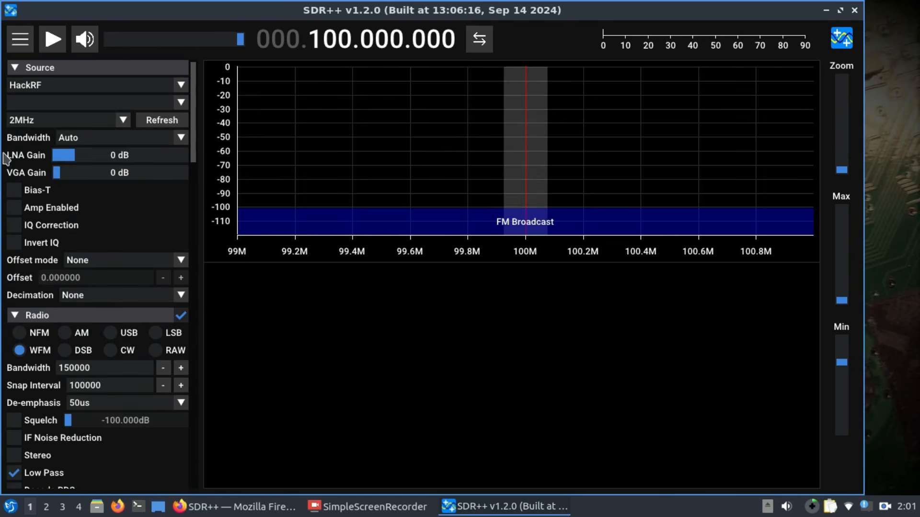
Step: Set the HackRF sample rate to 20 MHz and try to start reception, then stop it
{"action": "left_click", "coordinate": [122, 122]}
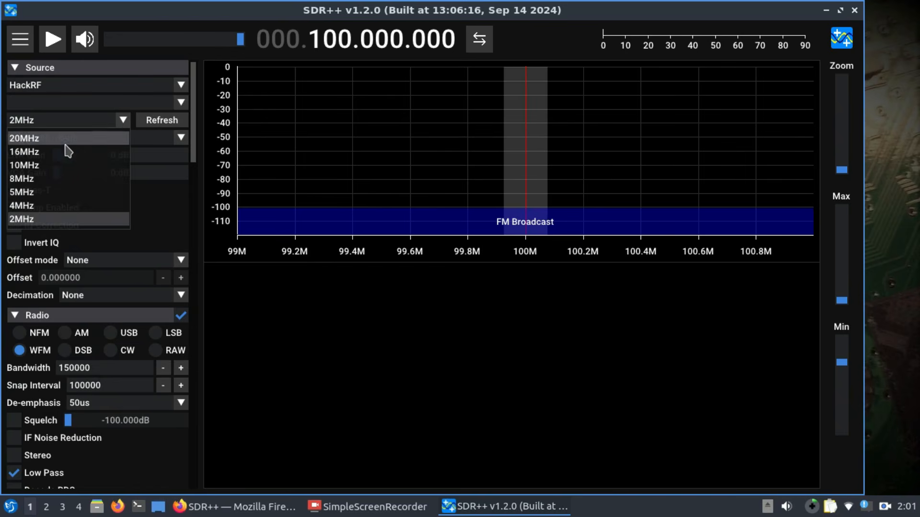
{"action": "left_click", "coordinate": [17, 139]}
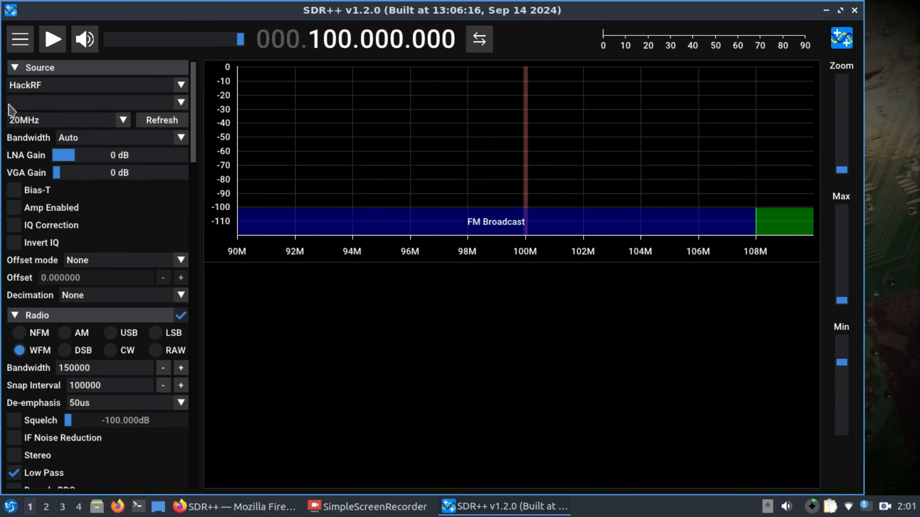
{"action": "left_click", "coordinate": [53, 39]}
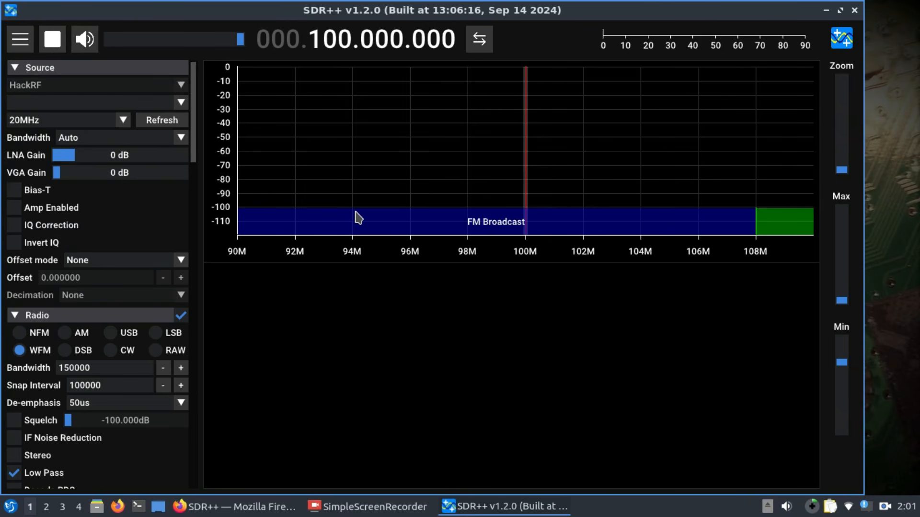
{"action": "left_click", "coordinate": [52, 40]}
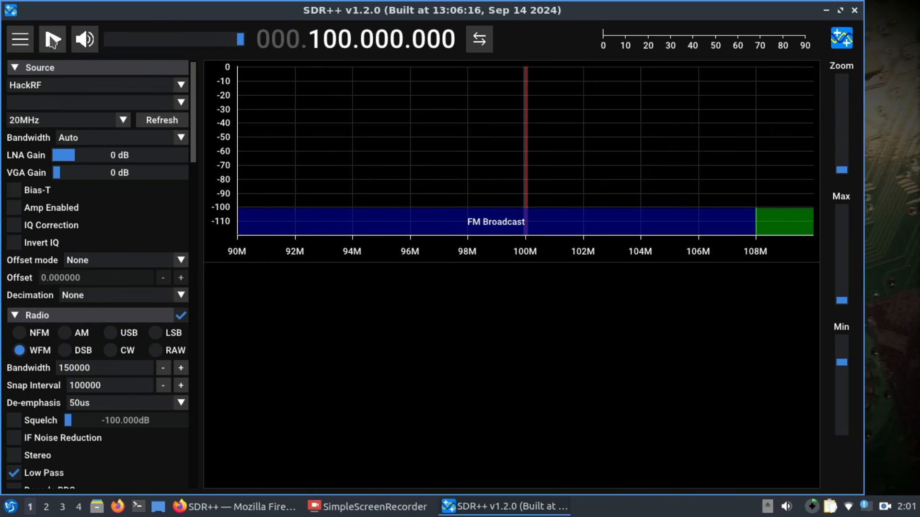
Step: Refresh the source devices to detect the connected HackRF and start reception
{"action": "left_click", "coordinate": [180, 105]}
{"action": "left_click", "coordinate": [180, 105]}
{"action": "left_click", "coordinate": [163, 120]}
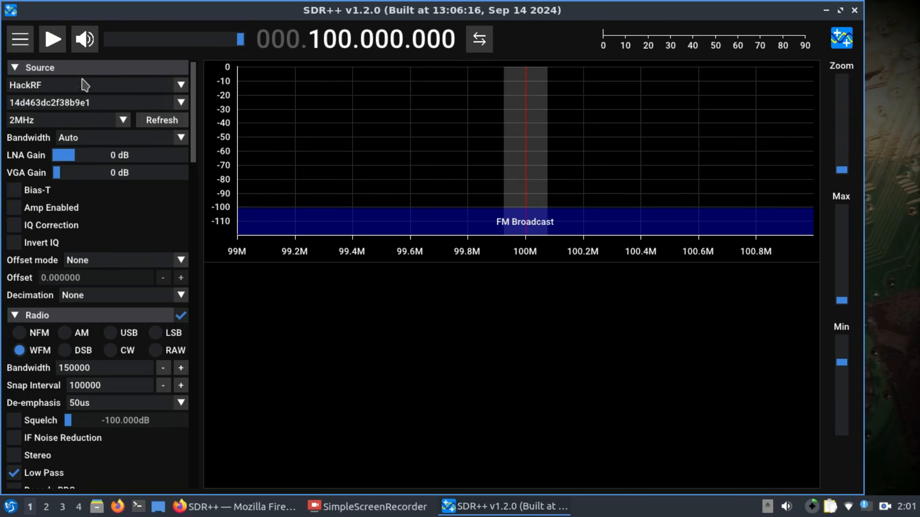
{"action": "left_click", "coordinate": [53, 40]}
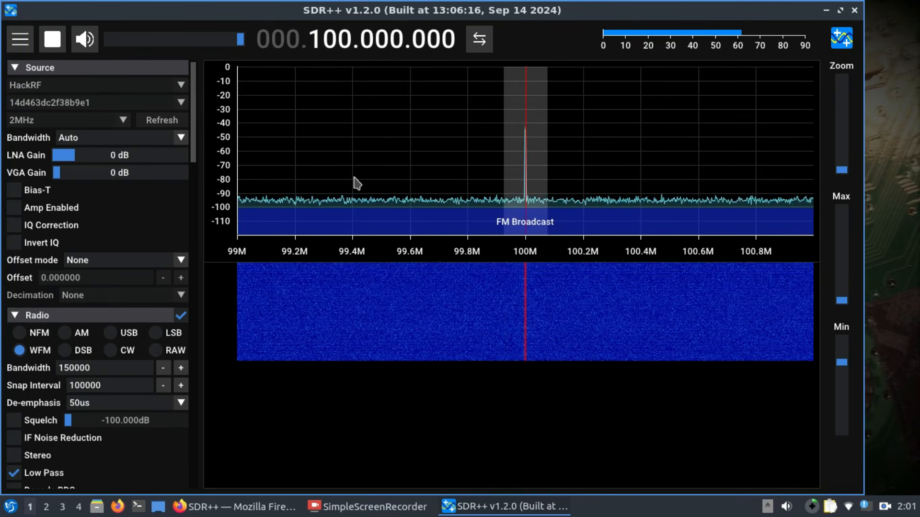
Step: Stop reception, set the HackRF sample rate to 20 MHz and restart reception
{"action": "left_click", "coordinate": [52, 39]}
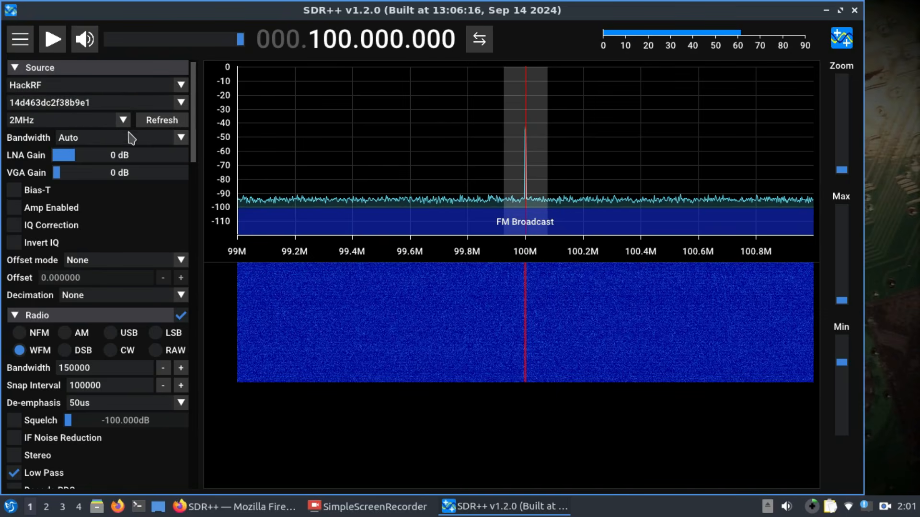
{"action": "left_click", "coordinate": [123, 120]}
{"action": "left_click", "coordinate": [48, 142]}
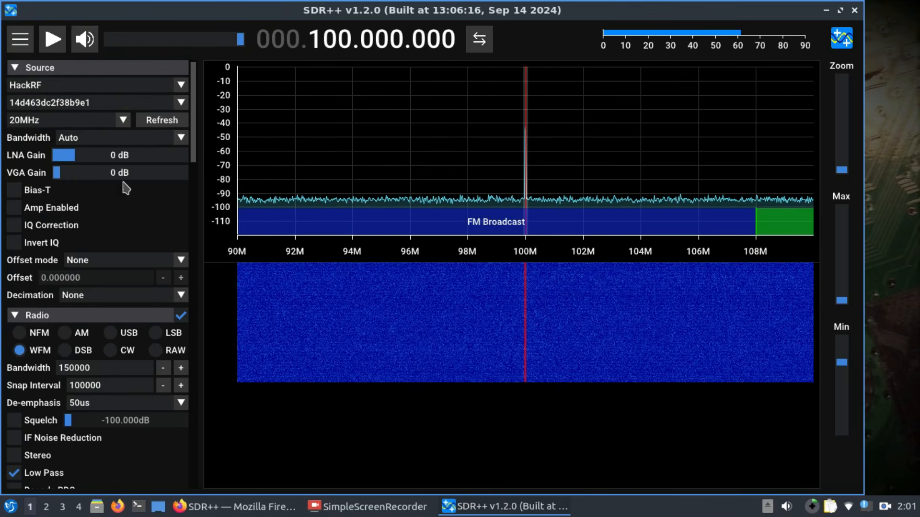
{"action": "left_click", "coordinate": [54, 40]}
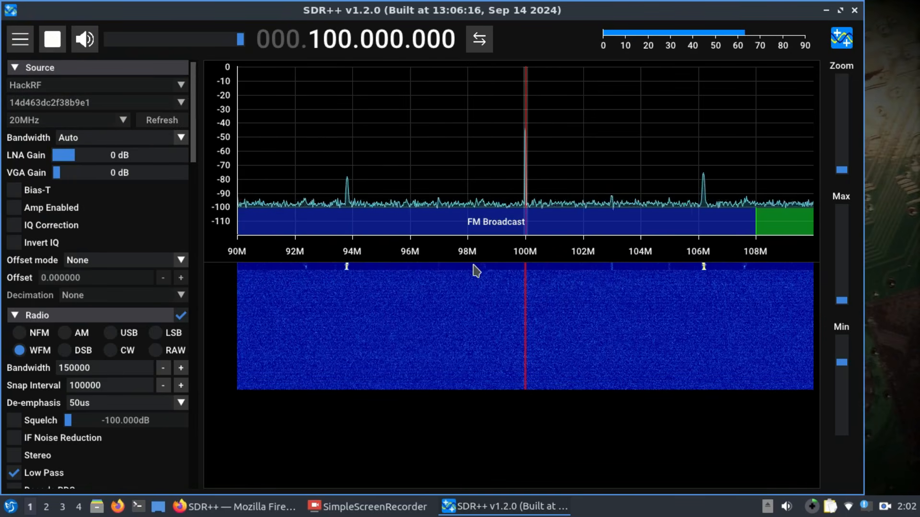
Step: Tune the radio to the 93.8 MHz signal in the spectrum and mute the audio
{"action": "left_click", "coordinate": [347, 187]}
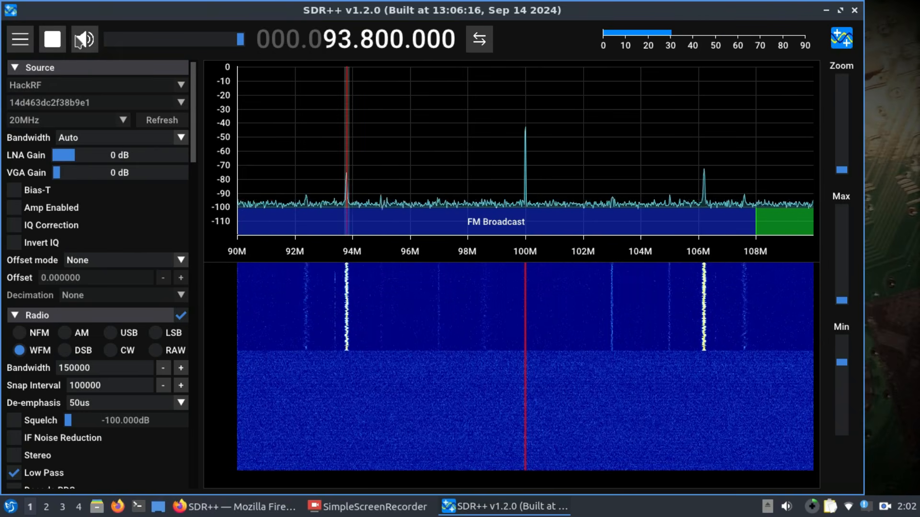
{"action": "left_click", "coordinate": [86, 38]}
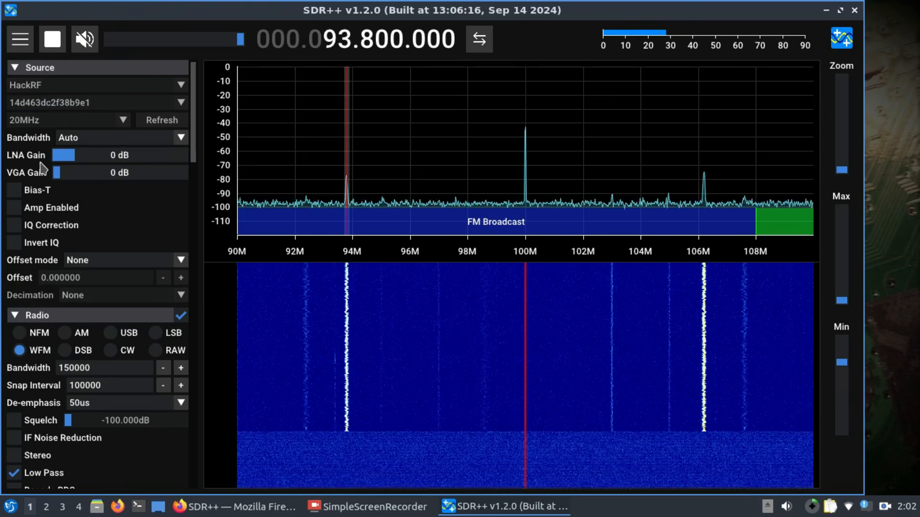
Step: Set the LNA gain to 24 dB and the VGA gain to 12 dB, and tune the radio to the strong signal at 106.2 MHz
{"action": "left_click_drag", "start_coordinate": [67, 157], "coordinate": [130, 164]}
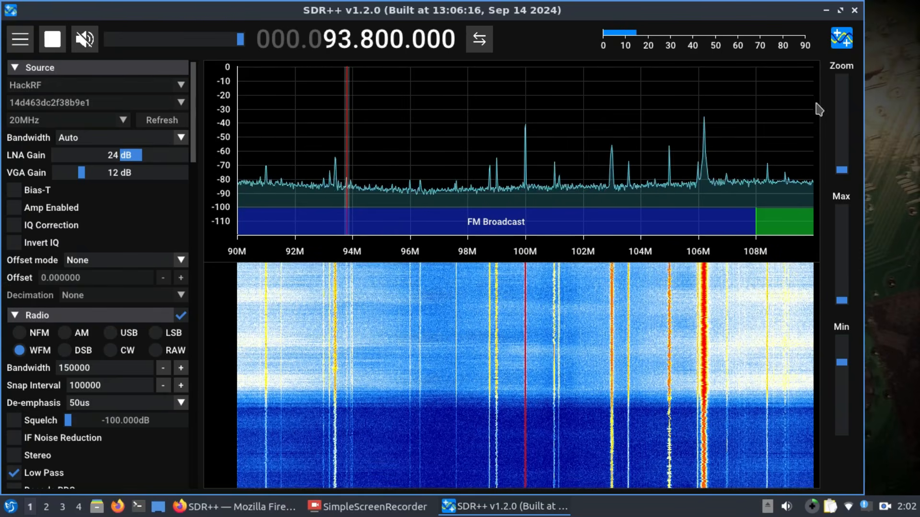
{"action": "mouse_move", "coordinate": [842, 171]}
{"action": "left_mouse_down"}
{"action": "mouse_move", "coordinate": [843, 137]}
{"action": "mouse_move", "coordinate": [845, 178]}
{"action": "left_mouse_up"}
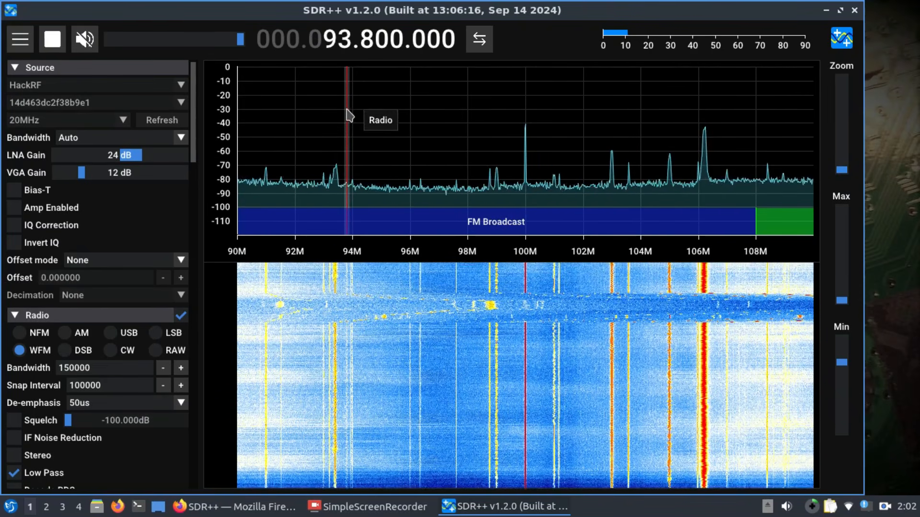
{"action": "left_click_drag", "start_coordinate": [350, 117], "coordinate": [704, 138]}
{"action": "mouse_move", "coordinate": [842, 174]}
{"action": "left_mouse_down"}
{"action": "mouse_move", "coordinate": [843, 125]}
{"action": "mouse_move", "coordinate": [842, 173]}
{"action": "left_mouse_up"}
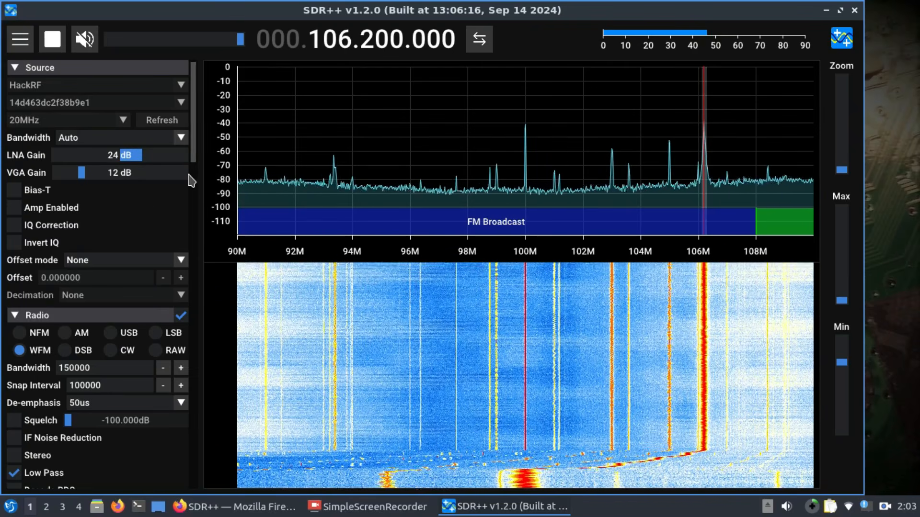
Step: Enable RDS decoding for the WFM radio and tune to the station at 93.4 MHz
{"action": "scroll", "coordinate": [99, 223], "scroll_direction": "down", "scroll_amount": 5}
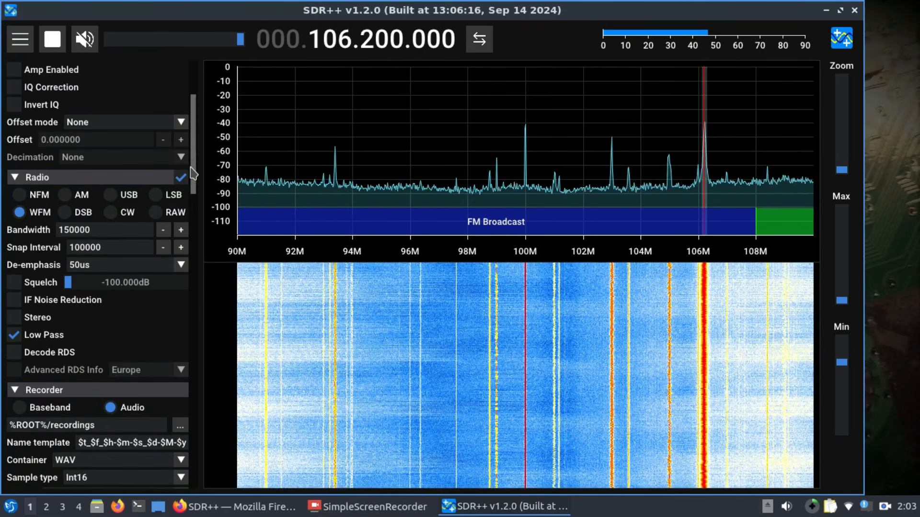
{"action": "scroll", "coordinate": [110, 196], "scroll_direction": "down", "scroll_amount": 5}
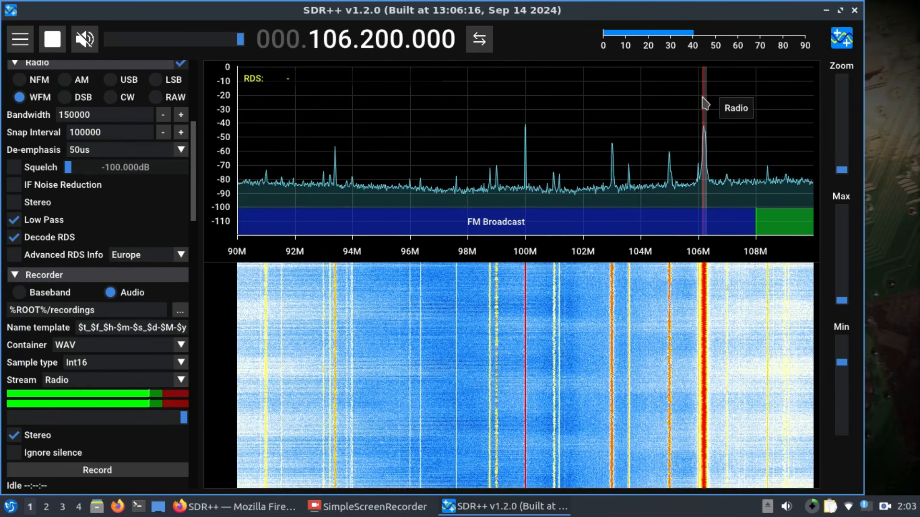
{"action": "left_click_drag", "start_coordinate": [704, 103], "coordinate": [335, 161]}
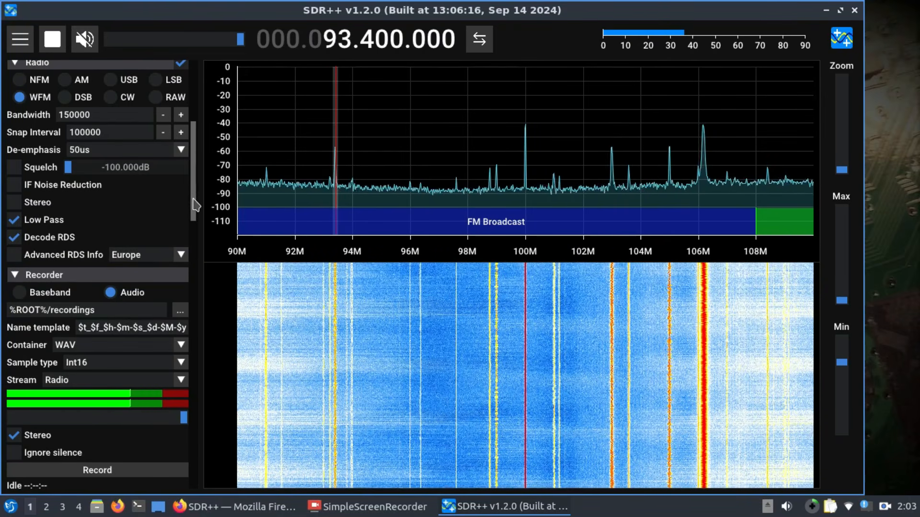
{"action": "scroll", "coordinate": [158, 167], "scroll_direction": "up", "scroll_amount": 5}
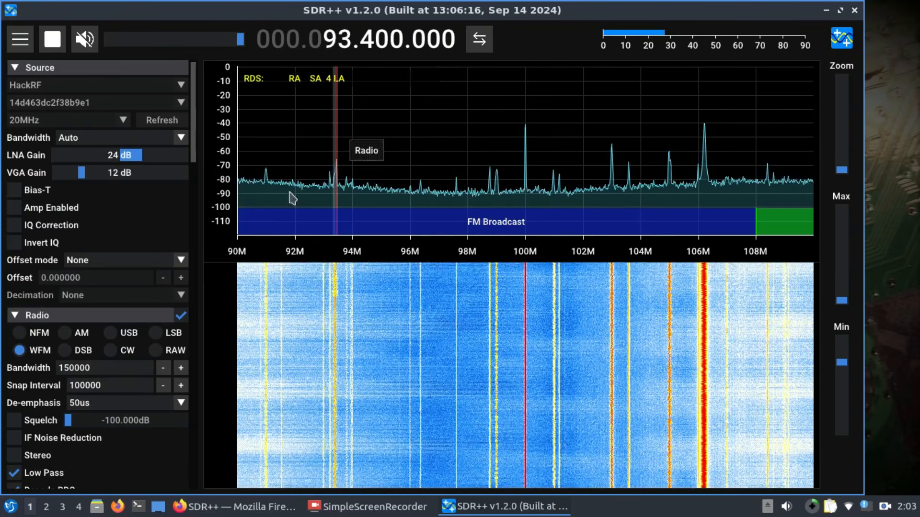
Step: Show the advanced RDS information with the Europe setting for the tuned FM station, and hide it again
{"action": "left_click_drag", "start_coordinate": [194, 150], "coordinate": [200, 223]}
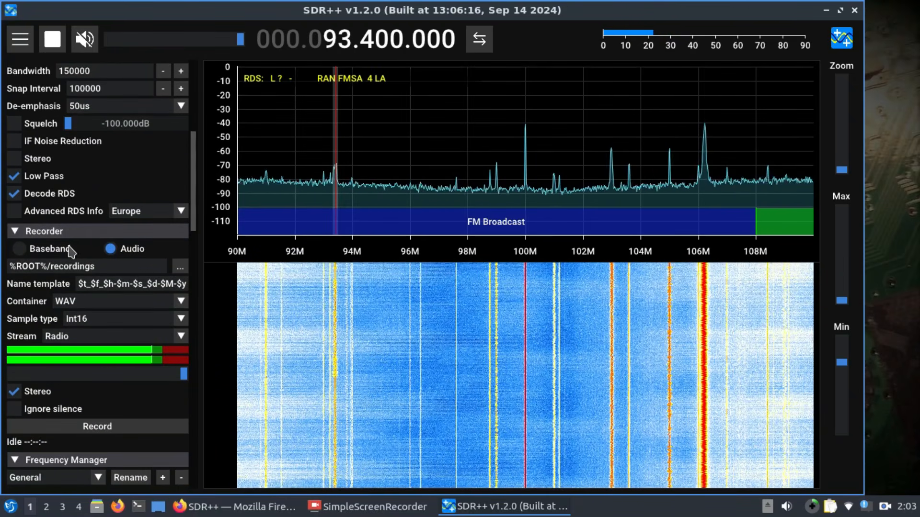
{"action": "left_click", "coordinate": [13, 213]}
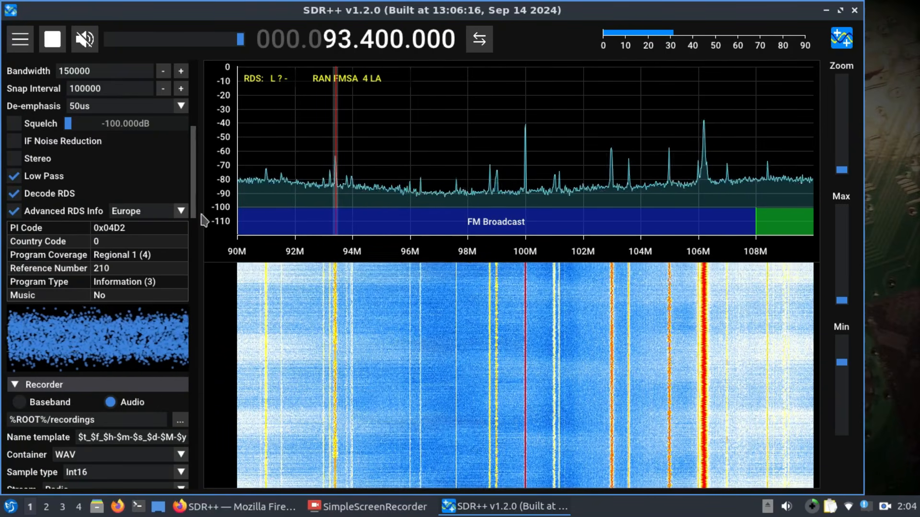
{"action": "left_click", "coordinate": [13, 213]}
{"action": "left_click_drag", "start_coordinate": [194, 202], "coordinate": [198, 229]}
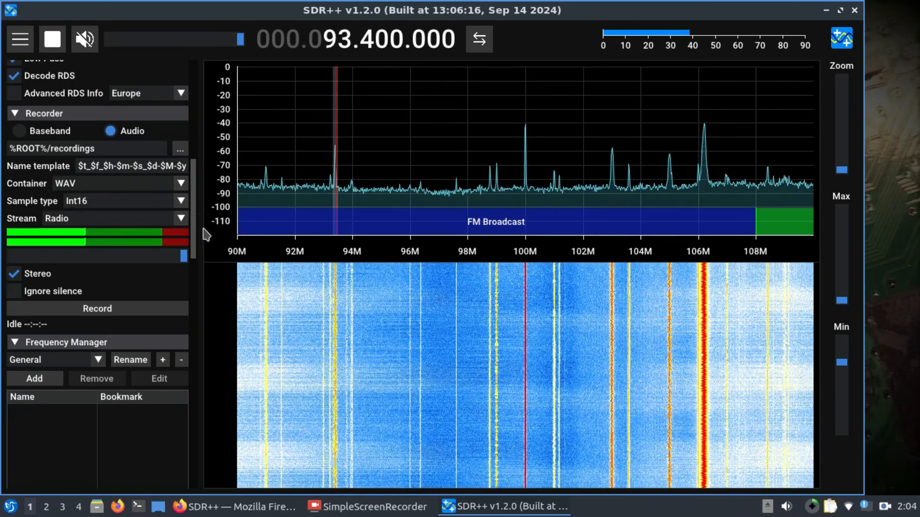
{"action": "left_click_drag", "start_coordinate": [198, 219], "coordinate": [195, 254]}
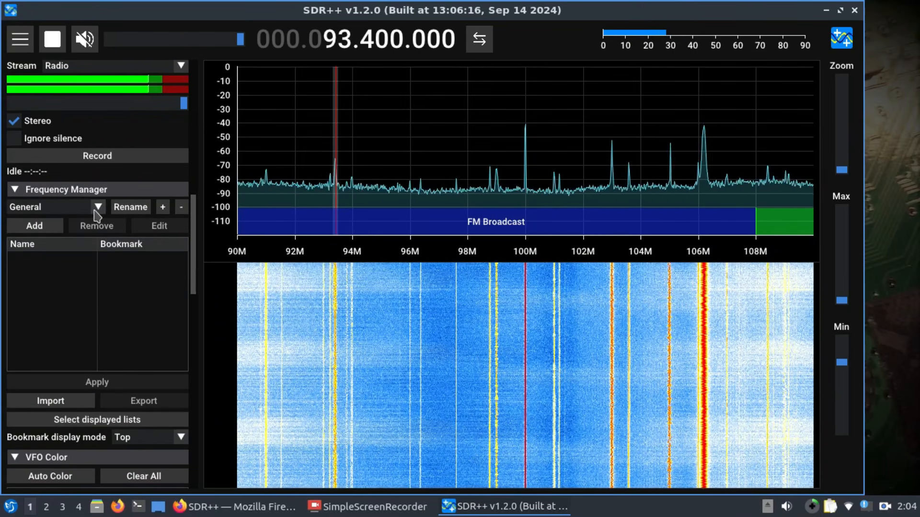
{"action": "left_click", "coordinate": [32, 227]}
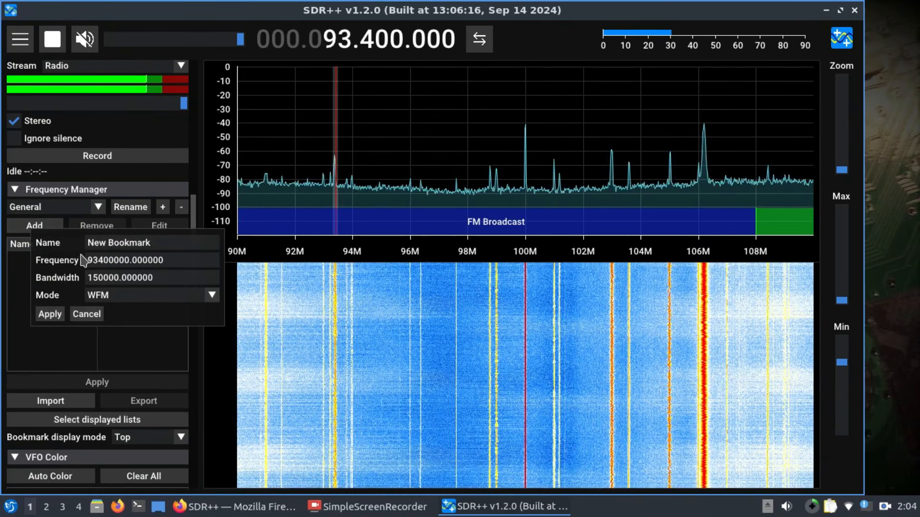
{"action": "left_click", "coordinate": [96, 314]}
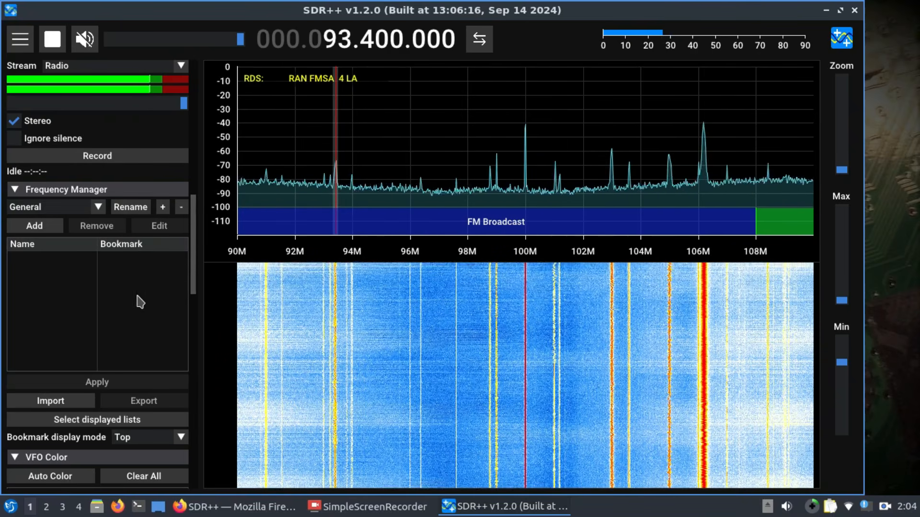
Step: Tune to the signal at 108.4 MHz, zoom in on the spectrum, and move the radio to 106.2 MHz
{"action": "left_click_drag", "start_coordinate": [198, 288], "coordinate": [191, 324]}
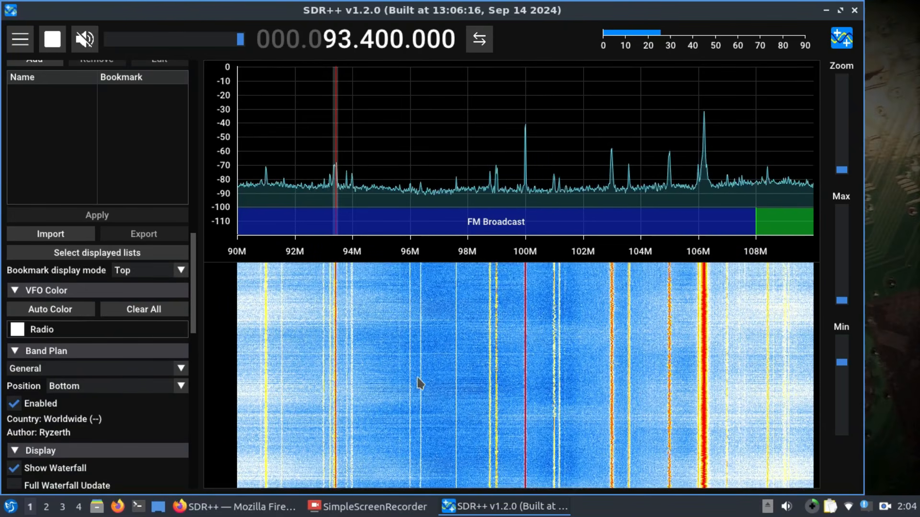
{"action": "scroll", "coordinate": [96, 311], "scroll_direction": "down", "scroll_amount": 5}
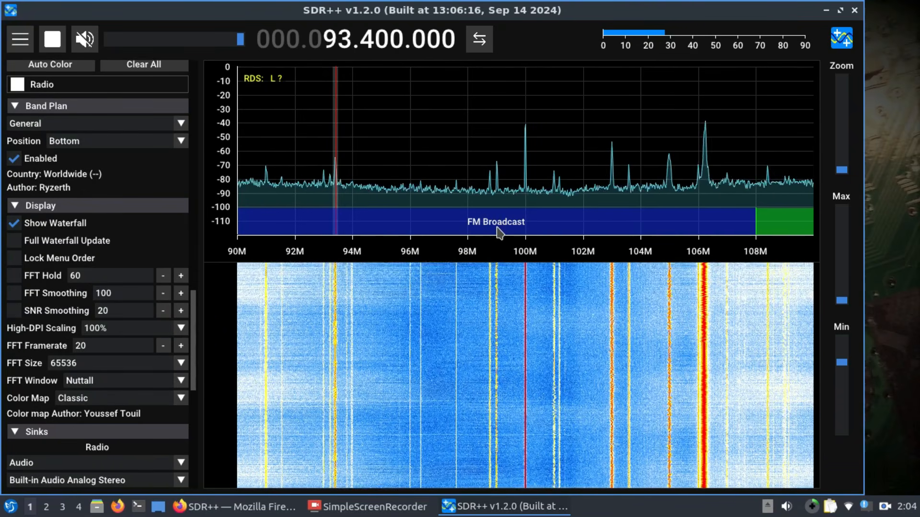
{"action": "left_click", "coordinate": [767, 196]}
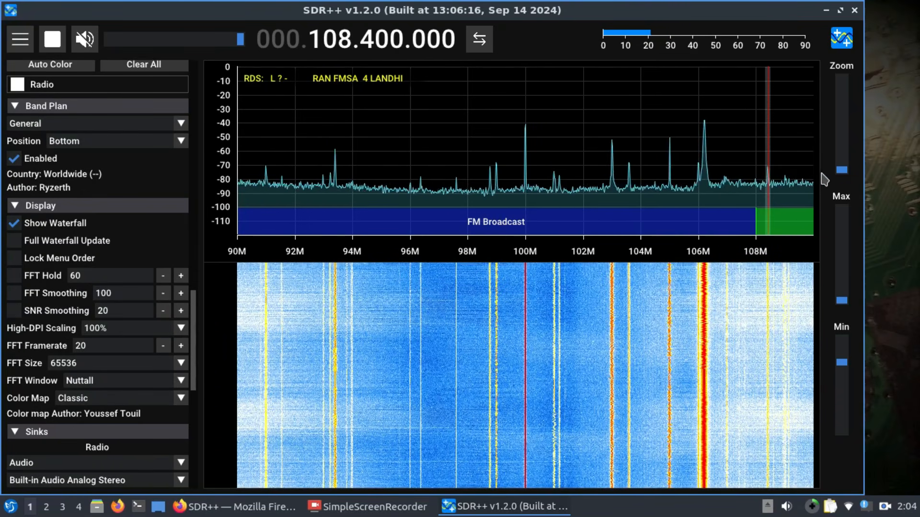
{"action": "left_click_drag", "start_coordinate": [843, 175], "coordinate": [842, 138]}
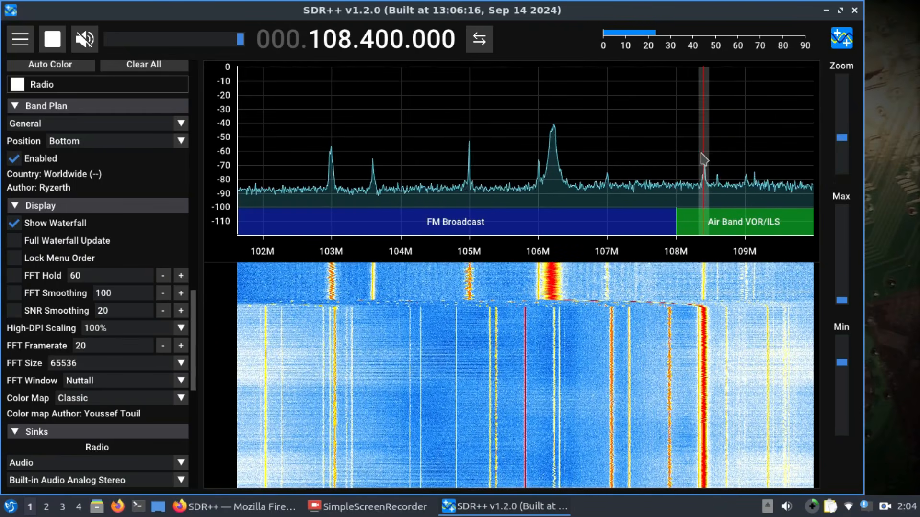
{"action": "left_click_drag", "start_coordinate": [700, 159], "coordinate": [550, 159]}
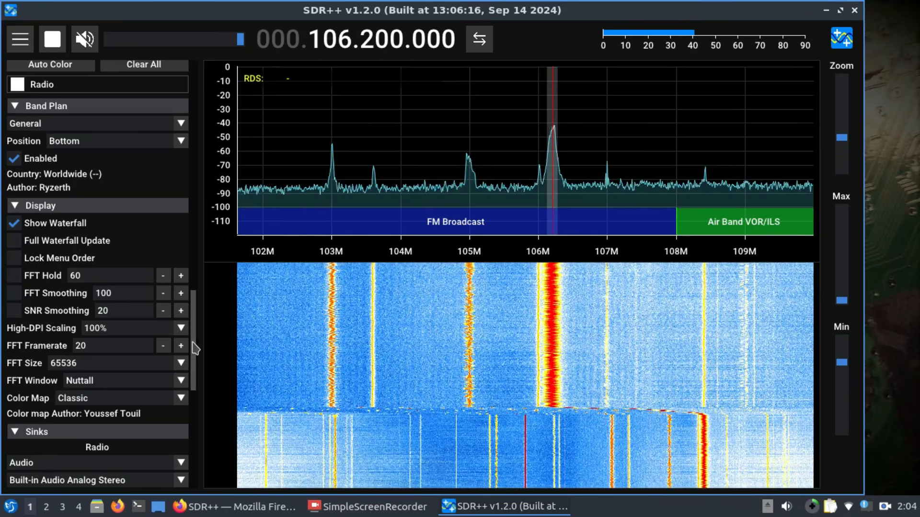
Step: Add a bookmark named gsm at 935200000 Hz in CW mode and tune the radio to it
{"action": "left_click_drag", "start_coordinate": [195, 348], "coordinate": [189, 413]}
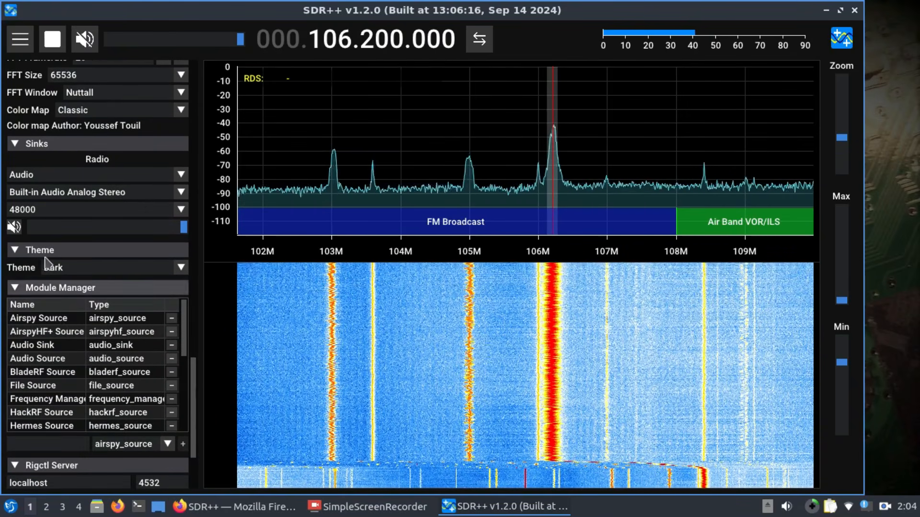
{"action": "left_click_drag", "start_coordinate": [195, 414], "coordinate": [205, 278]}
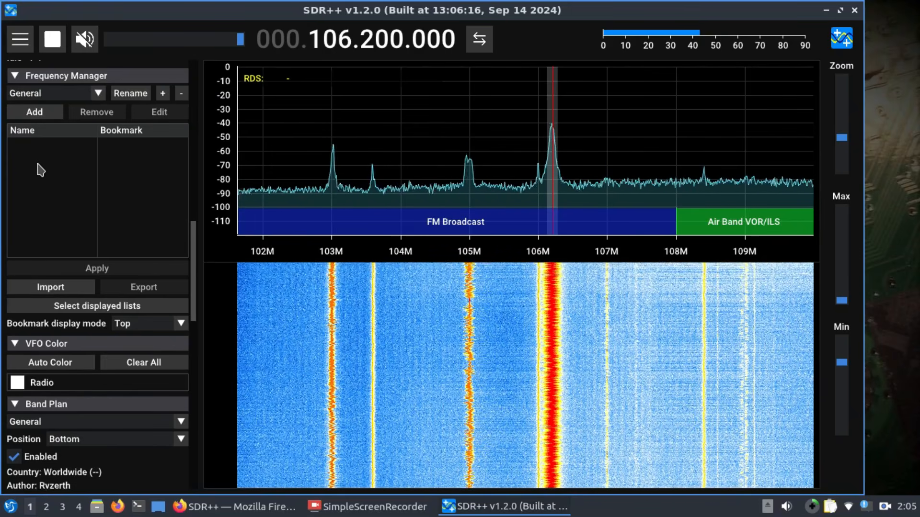
{"action": "left_click", "coordinate": [34, 113]}
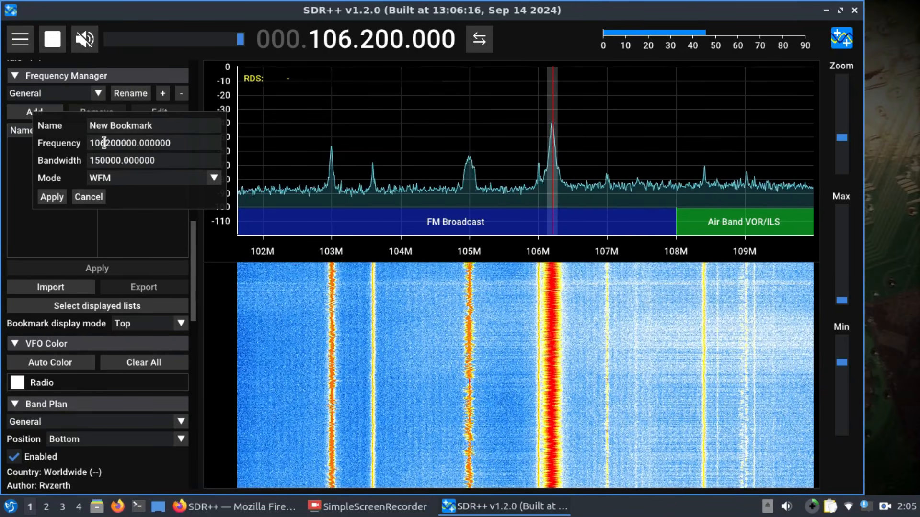
{"action": "left_click", "coordinate": [214, 179]}
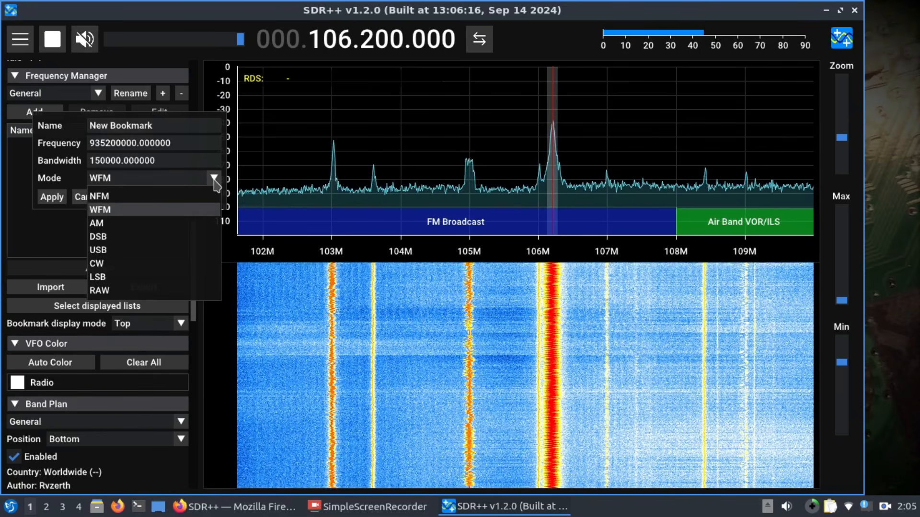
{"action": "left_click", "coordinate": [129, 264]}
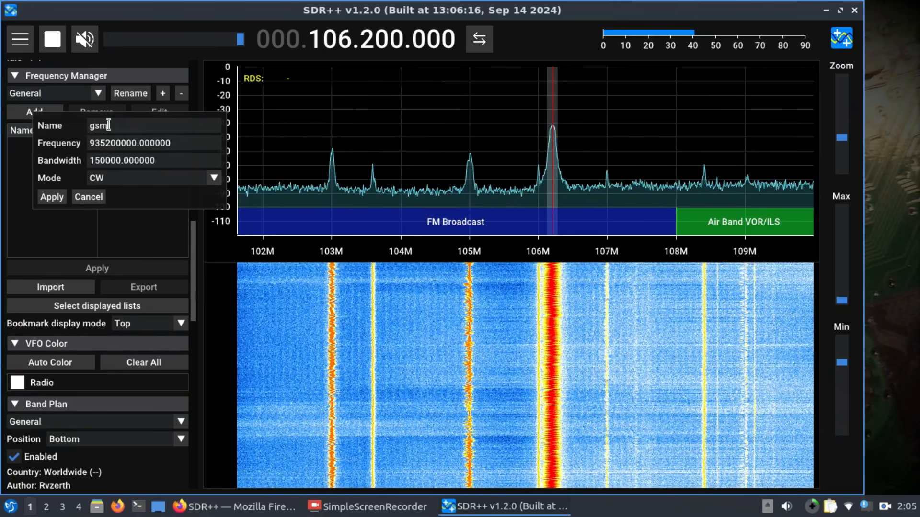
{"action": "left_click", "coordinate": [52, 197]}
{"action": "left_click", "coordinate": [130, 146]}
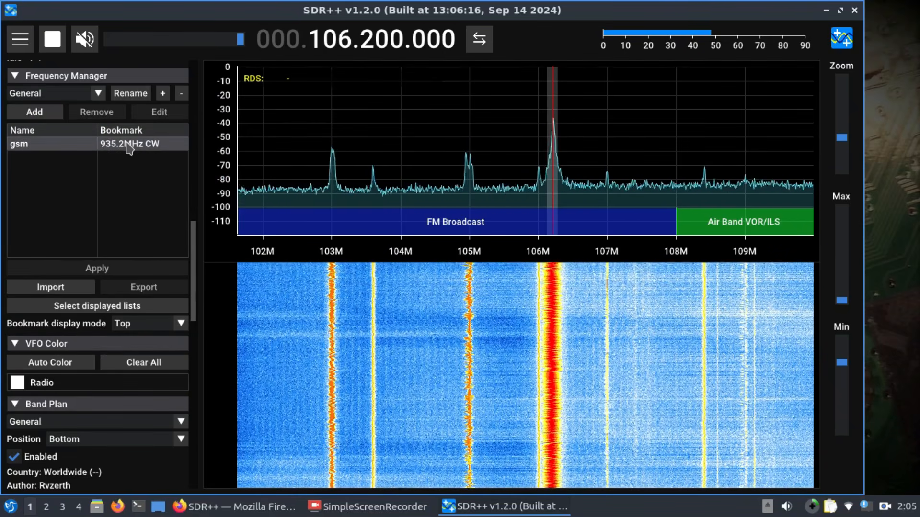
{"action": "double_click", "coordinate": [123, 144]}
{"action": "scroll", "coordinate": [123, 150], "scroll_direction": "down", "scroll_amount": 2}
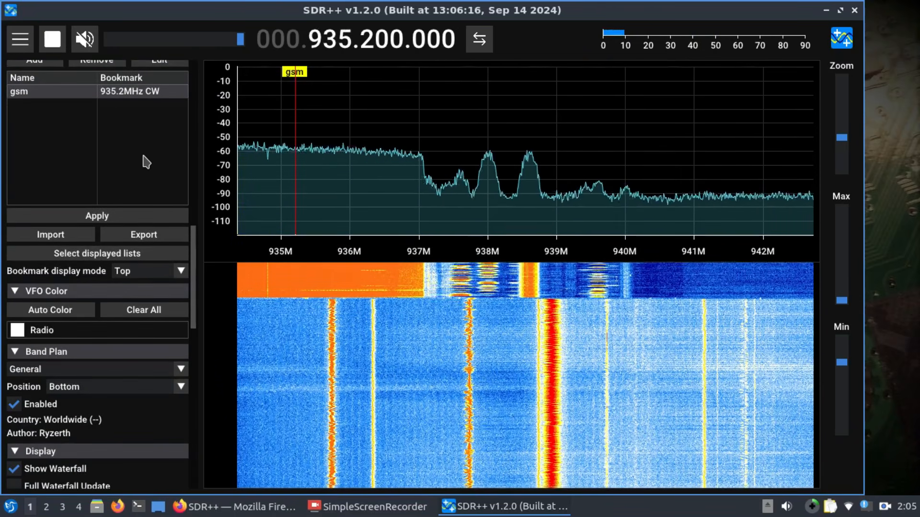
{"action": "scroll", "coordinate": [164, 191], "scroll_direction": "up", "scroll_amount": 4}
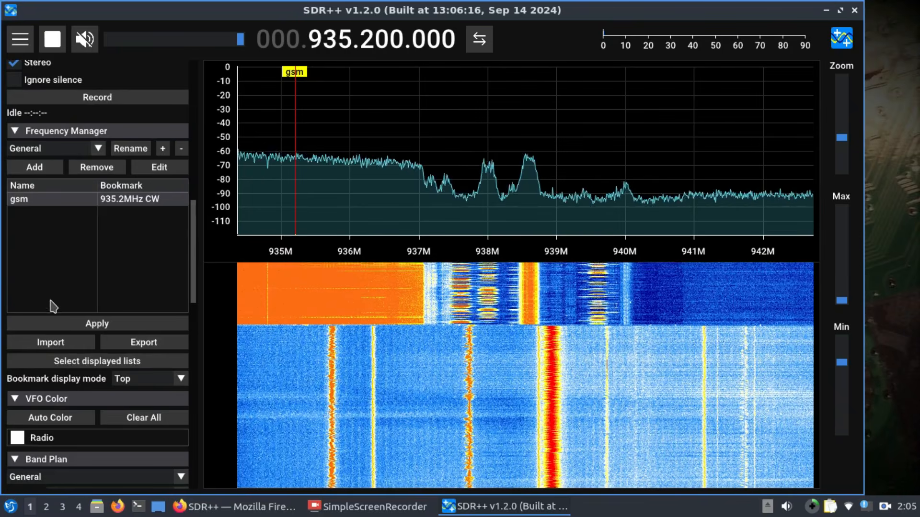
{"action": "left_click", "coordinate": [54, 169]}
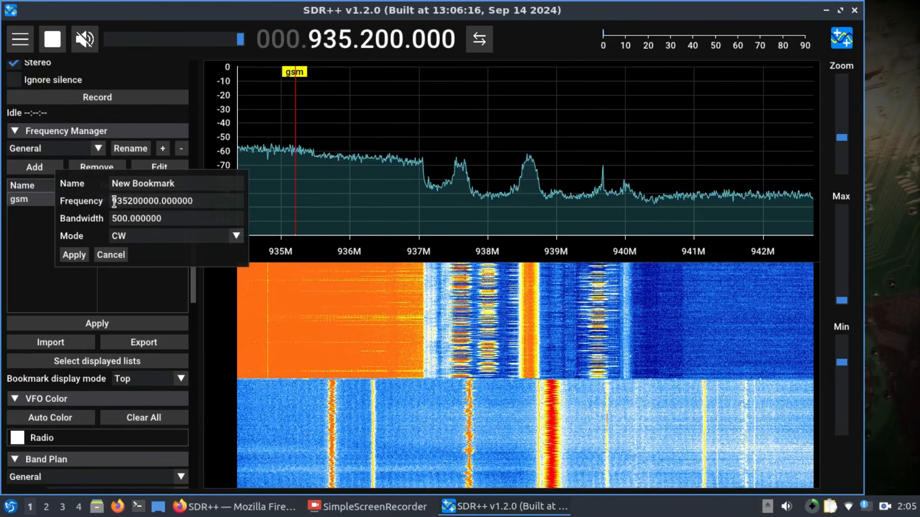
{"action": "left_click_drag", "start_coordinate": [114, 201], "coordinate": [193, 201]}
{"action": "left_click", "coordinate": [173, 202]}
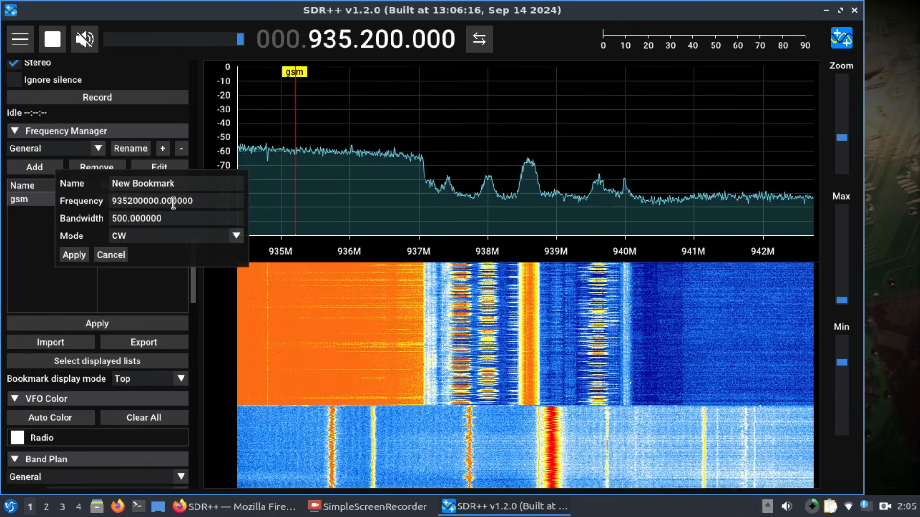
{"action": "key", "text": "Left"}
{"action": "key", "text": "Left"}
{"action": "key", "text": "Left"}
{"action": "key", "text": "Left"}
{"action": "key", "text": "Left"}
{"action": "key", "text": "Left"}
{"action": "key", "text": "Left"}
{"action": "key", "text": "Left"}
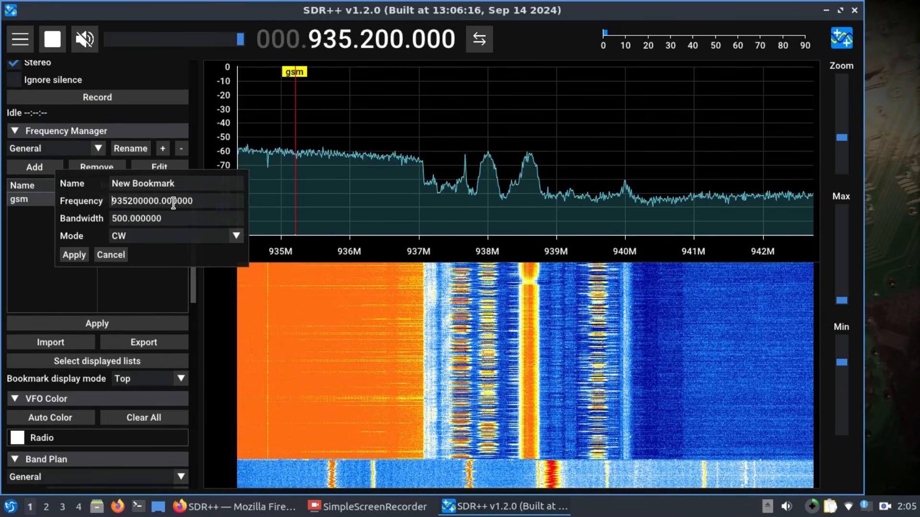
{"action": "type", "text": "24"}
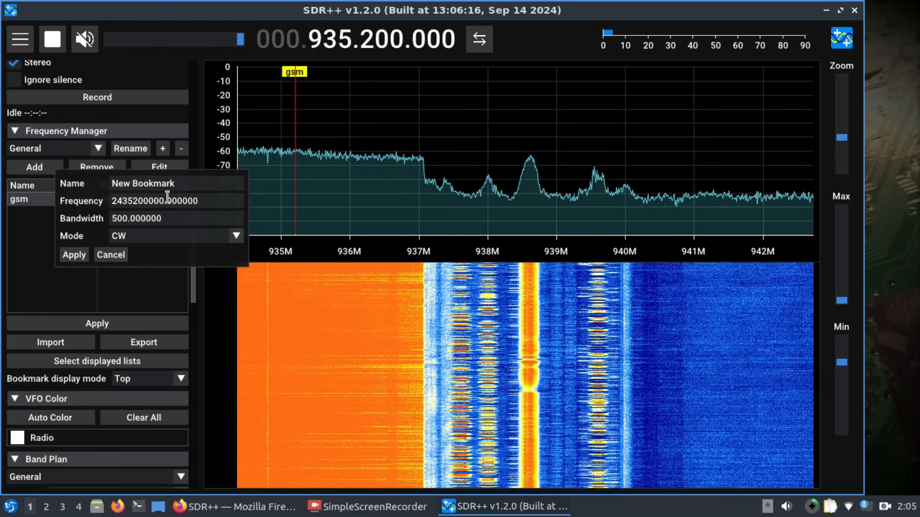
Step: Name the new bookmark wifi2.4, save it, and tune the radio to it
{"action": "double_click", "coordinate": [165, 185]}
{"action": "type", "text": "w"}
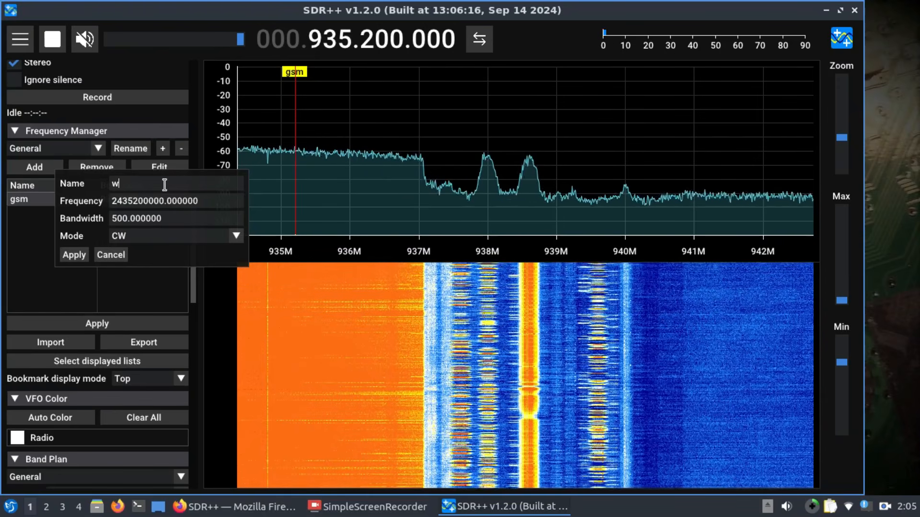
{"action": "type", "text": "ifi2.4"}
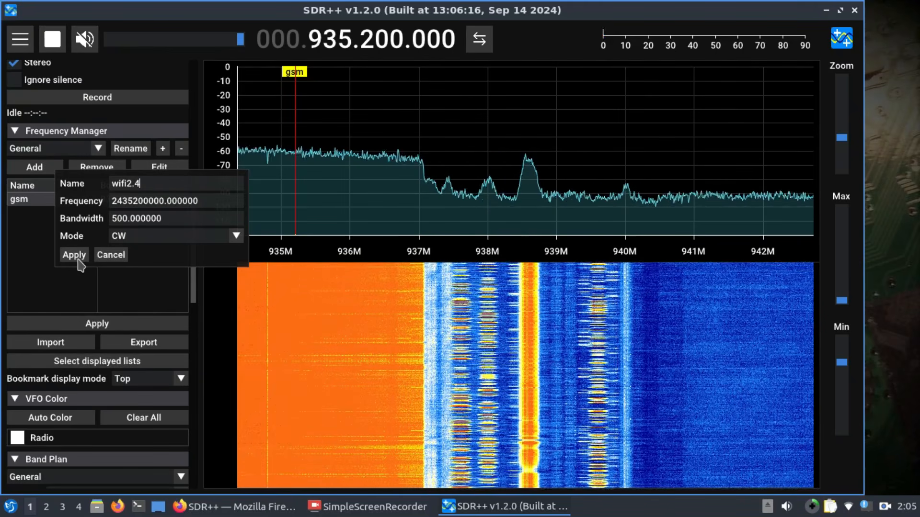
{"action": "left_click", "coordinate": [75, 256]}
{"action": "double_click", "coordinate": [33, 214]}
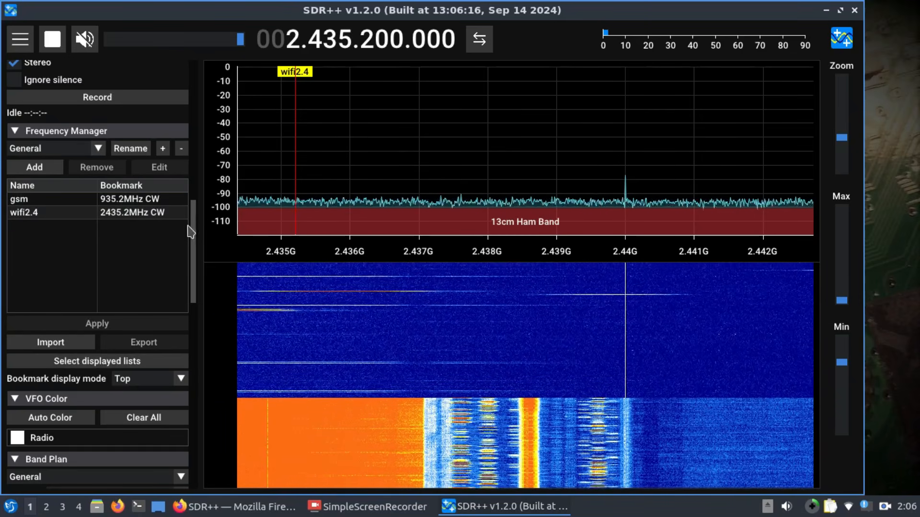
Step: Tune the radio back to the gsm bookmark and look over the CW demodulator and recorder settings
{"action": "left_click_drag", "start_coordinate": [195, 209], "coordinate": [195, 207]}
{"action": "scroll", "coordinate": [196, 211], "scroll_direction": "up", "scroll_amount": 3}
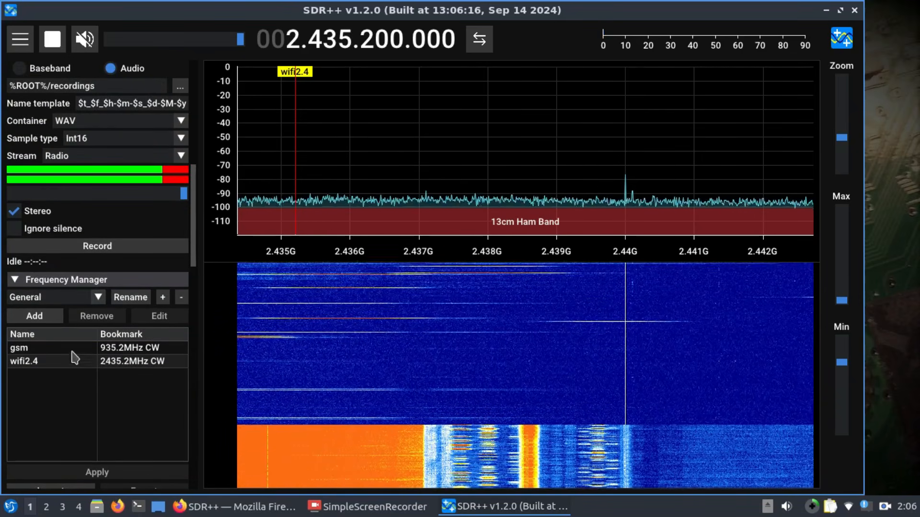
{"action": "double_click", "coordinate": [29, 350]}
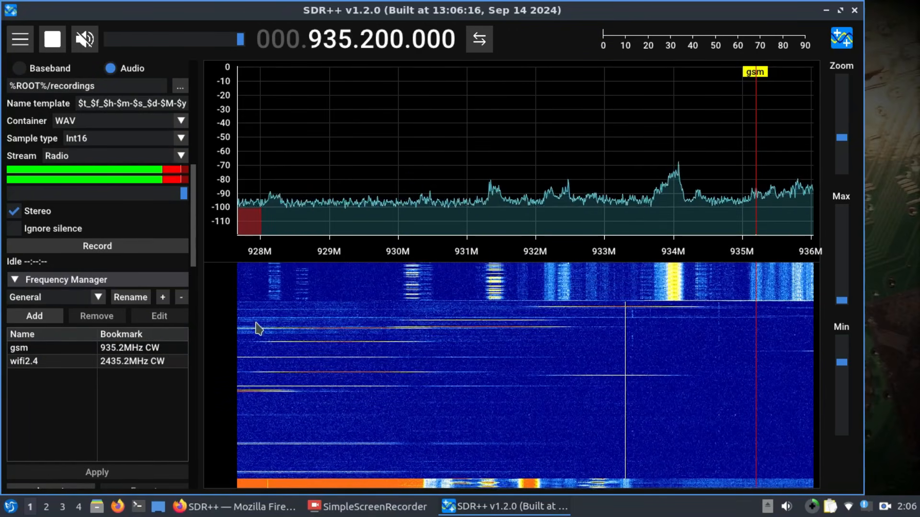
{"action": "scroll", "coordinate": [194, 211], "scroll_direction": "up", "scroll_amount": 5}
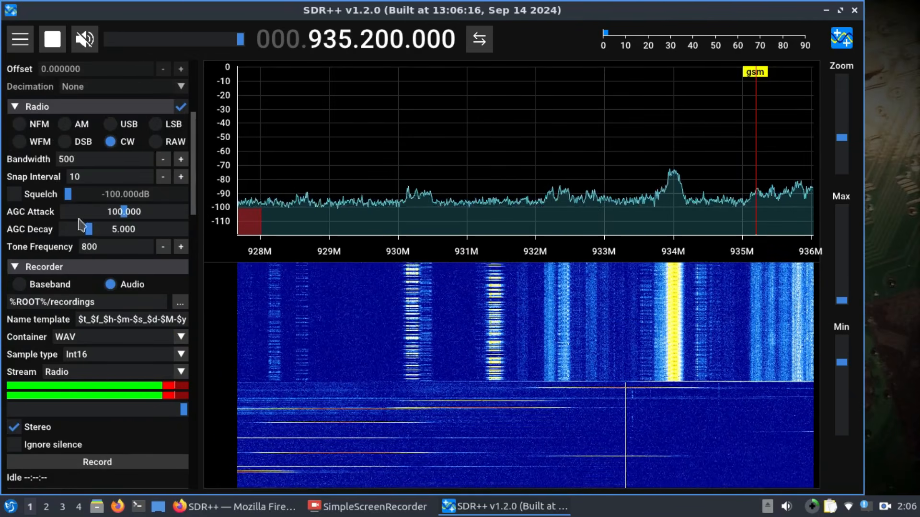
{"action": "scroll", "coordinate": [176, 335], "scroll_direction": "down", "scroll_amount": 1}
{"action": "scroll", "coordinate": [48, 425], "scroll_direction": "down", "scroll_amount": 1}
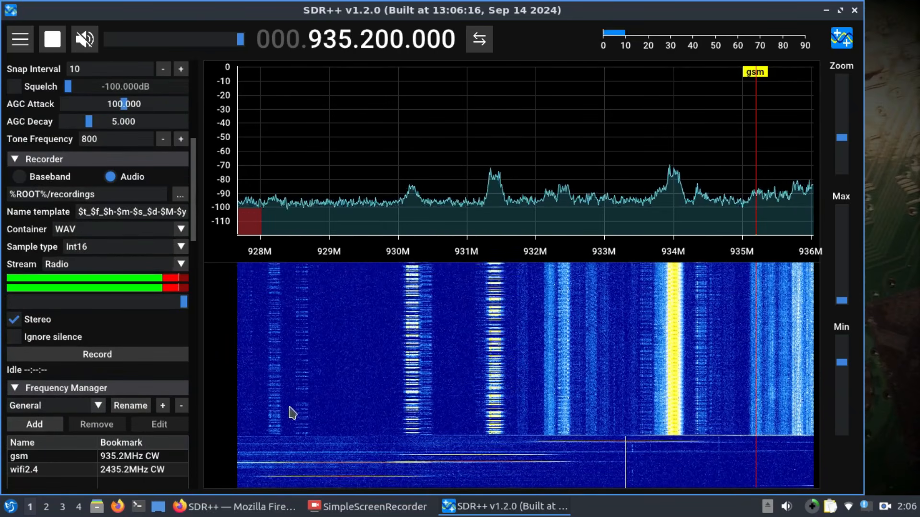
{"action": "scroll", "coordinate": [476, 318], "scroll_direction": "down", "scroll_amount": 2}
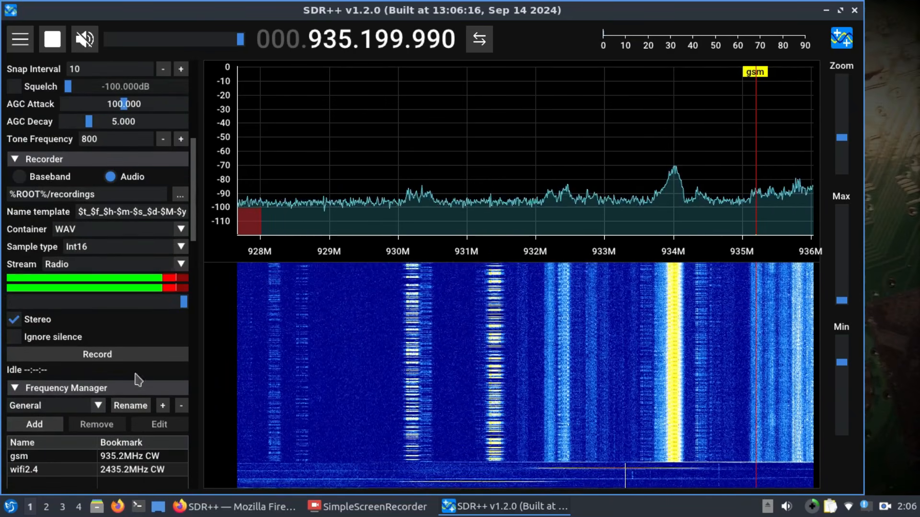
Step: Start a new frequency bookmark in CW mode and set its frequency to 90199990 Hz
{"action": "left_click_drag", "start_coordinate": [194, 227], "coordinate": [195, 299]}
{"action": "left_click", "coordinate": [39, 136]}
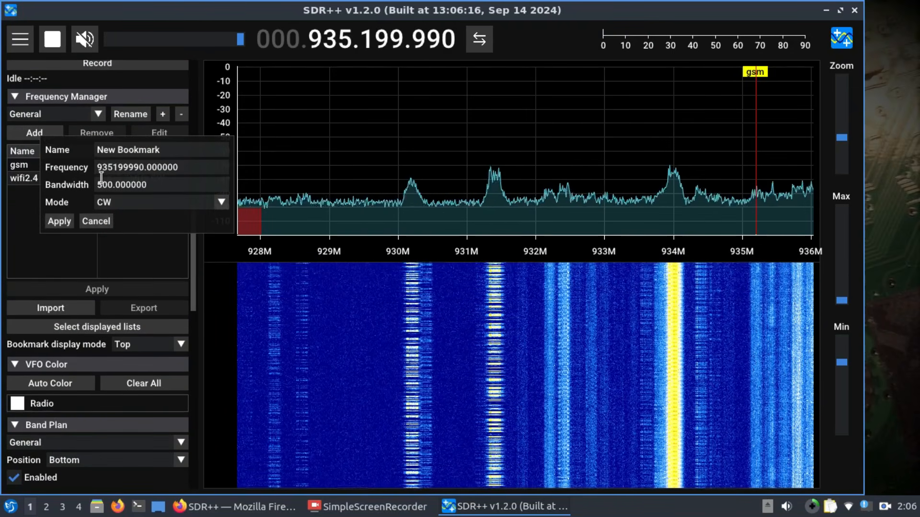
{"action": "left_click", "coordinate": [102, 164]}
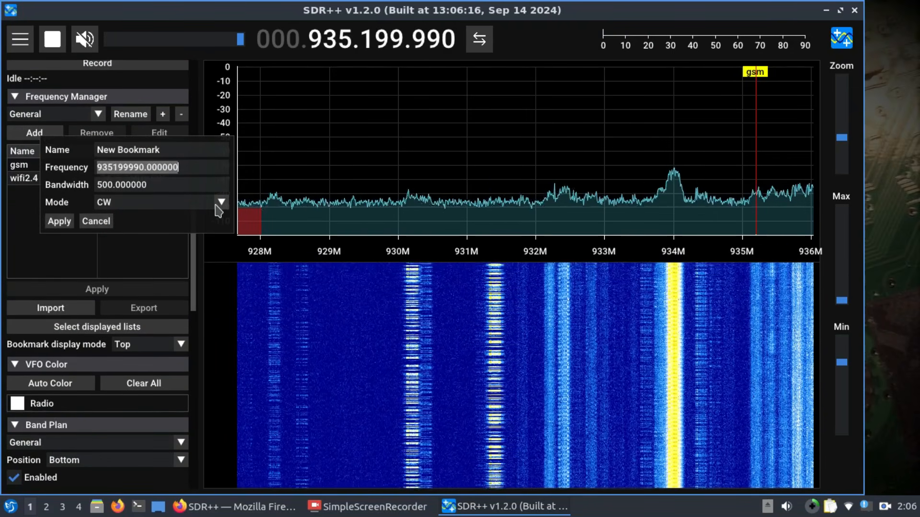
{"action": "key", "text": "Home"}
{"action": "key", "text": "Delete"}
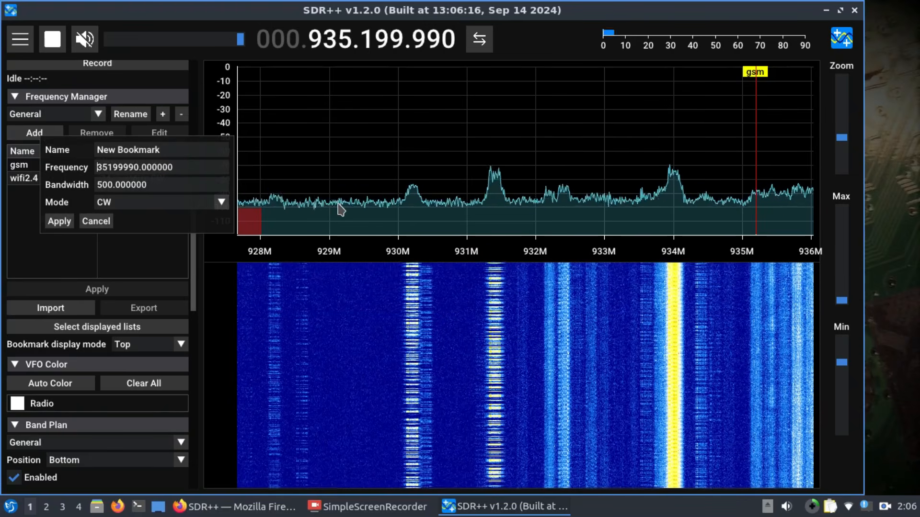
{"action": "key", "text": "Delete"}
{"action": "key", "text": "Delete"}
{"action": "type", "text": "90"}
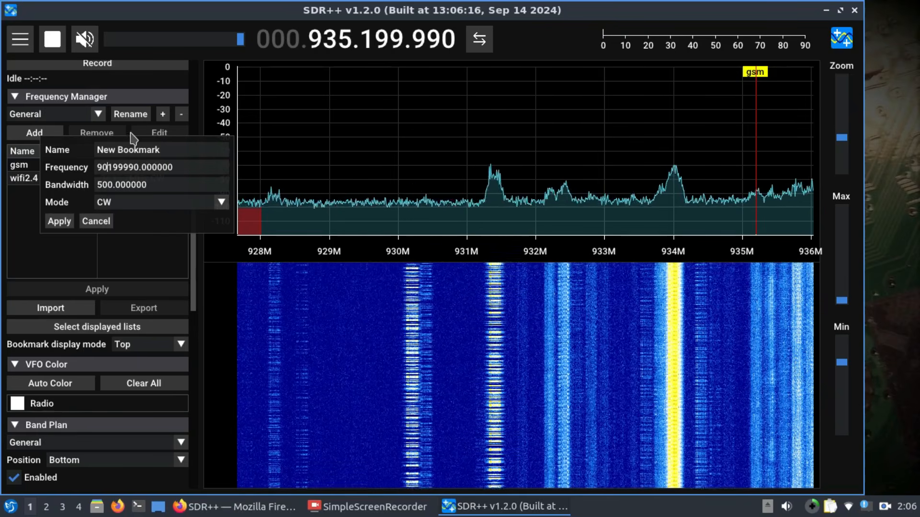
Step: Name the new bookmark FM, save it, and tune the radio to it
{"action": "double_click", "coordinate": [116, 143]}
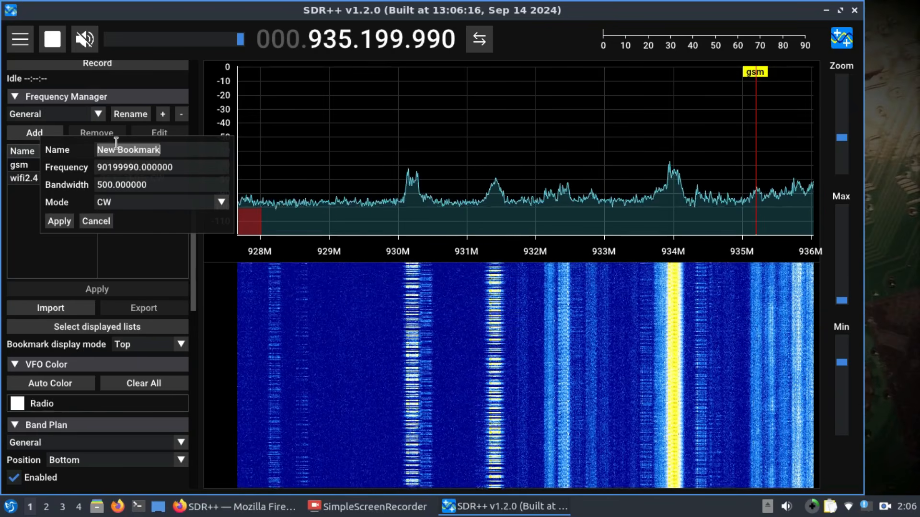
{"action": "type", "text": "FM"}
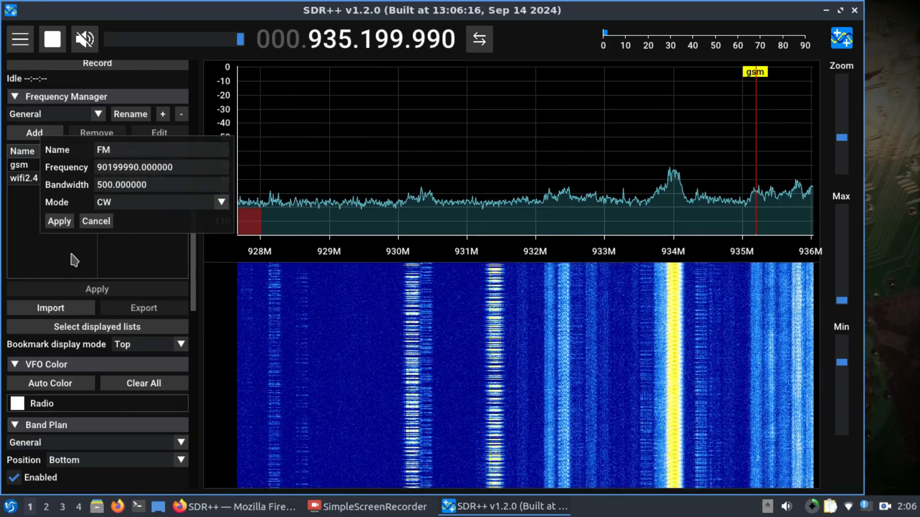
{"action": "left_click", "coordinate": [60, 222]}
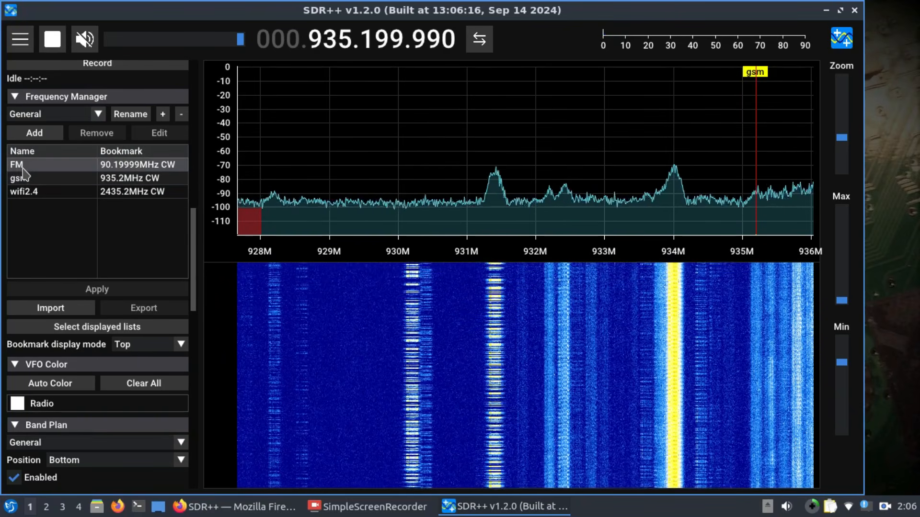
{"action": "left_click", "coordinate": [24, 168]}
{"action": "left_click", "coordinate": [24, 168]}
{"action": "double_click", "coordinate": [23, 168]}
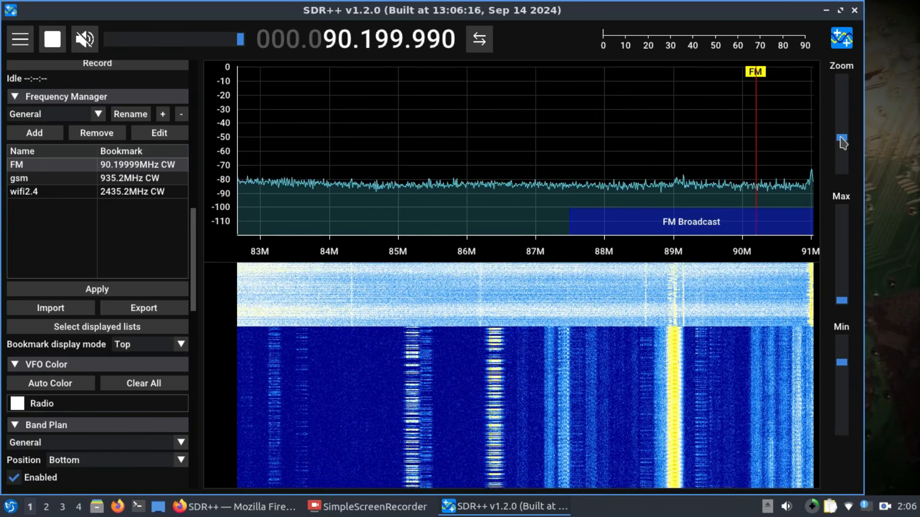
Step: Retune to about 89.59 MHz within the FM broadcast band and zoom the spectrum out to its full span
{"action": "mouse_move", "coordinate": [841, 138]}
{"action": "left_mouse_down"}
{"action": "mouse_move", "coordinate": [847, 182]}
{"action": "mouse_move", "coordinate": [843, 134]}
{"action": "left_mouse_up"}
{"action": "left_click_drag", "start_coordinate": [692, 113], "coordinate": [699, 221]}
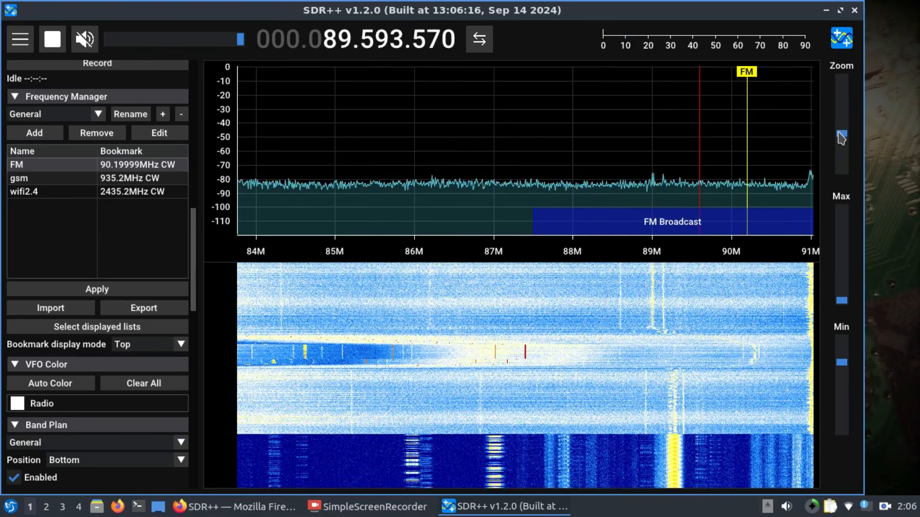
{"action": "left_click_drag", "start_coordinate": [842, 133], "coordinate": [842, 170]}
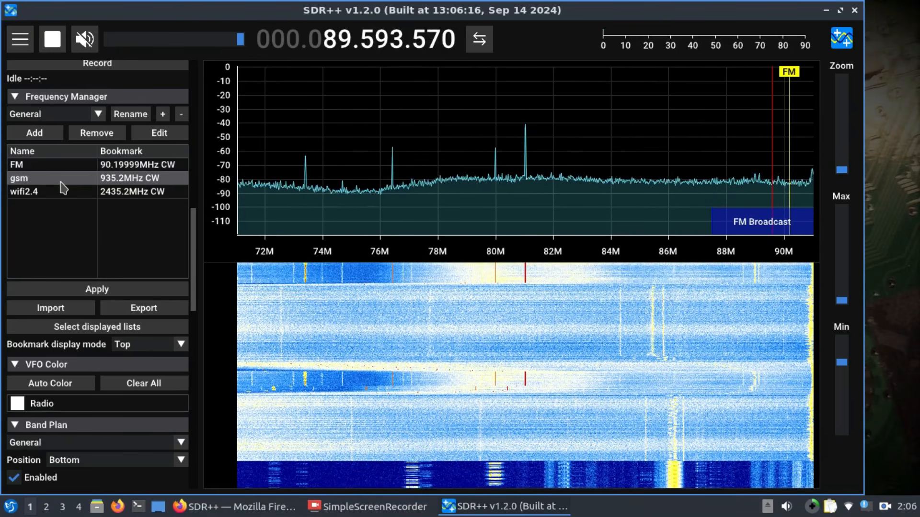
Step: Tune the radio to the gsm bookmark and raise the frequency from there to 955.200.010 MHz
{"action": "double_click", "coordinate": [76, 179]}
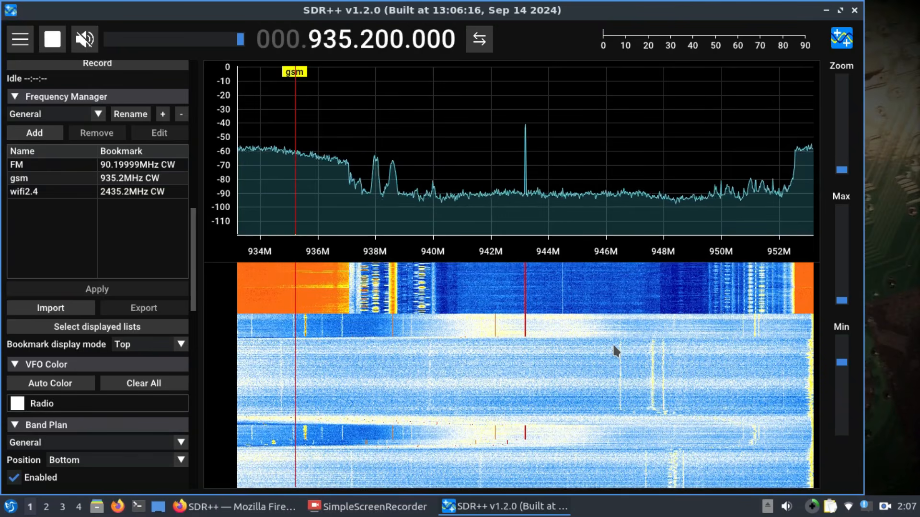
{"action": "scroll", "coordinate": [613, 343], "scroll_direction": "up", "scroll_amount": 1}
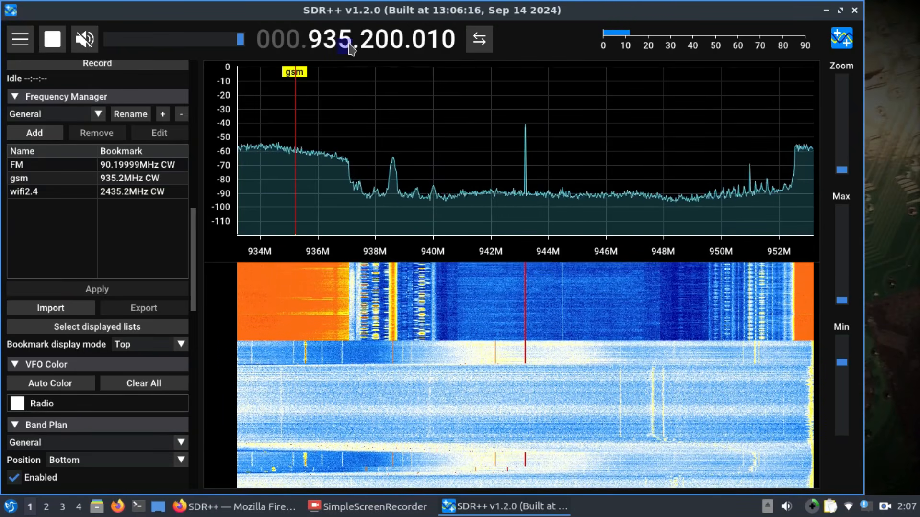
{"action": "scroll", "coordinate": [344, 38], "scroll_direction": "down", "scroll_amount": 1}
{"action": "scroll", "coordinate": [344, 38], "scroll_direction": "up", "scroll_amount": 1}
{"action": "scroll", "coordinate": [345, 41], "scroll_direction": "up", "scroll_amount": 9}
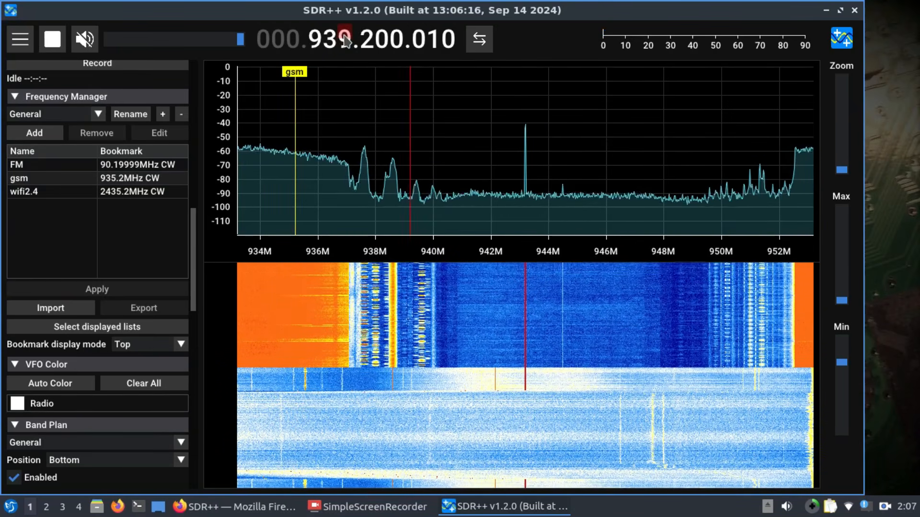
{"action": "scroll", "coordinate": [345, 41], "scroll_direction": "up", "scroll_amount": 10}
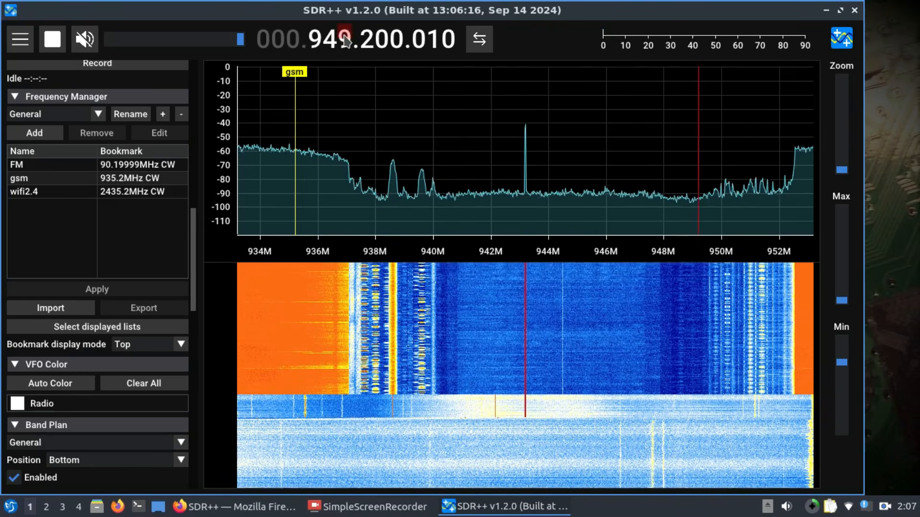
{"action": "scroll", "coordinate": [346, 42], "scroll_direction": "up", "scroll_amount": 1}
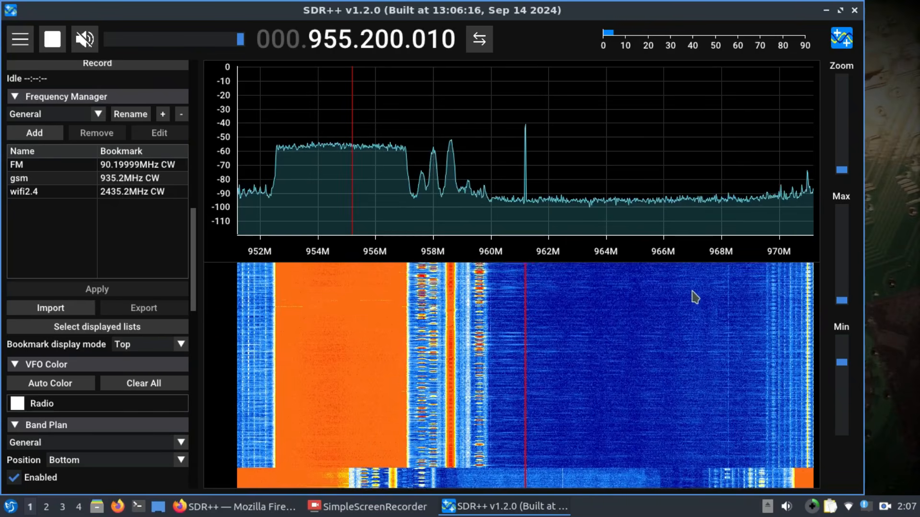
Step: Widen the SDR++ window and bring the HackRF source and radio settings back into view
{"action": "left_click_drag", "start_coordinate": [859, 248], "coordinate": [919, 249]}
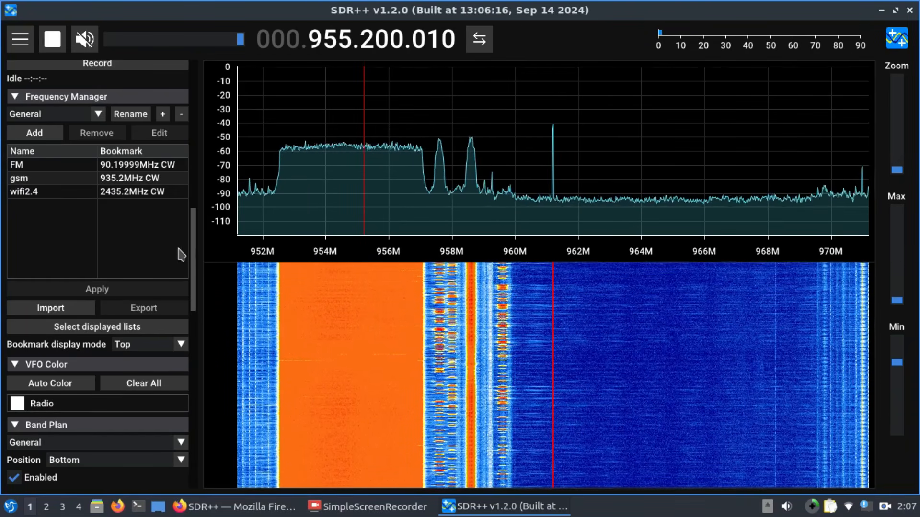
{"action": "scroll", "coordinate": [194, 240], "scroll_direction": "up", "scroll_amount": 10}
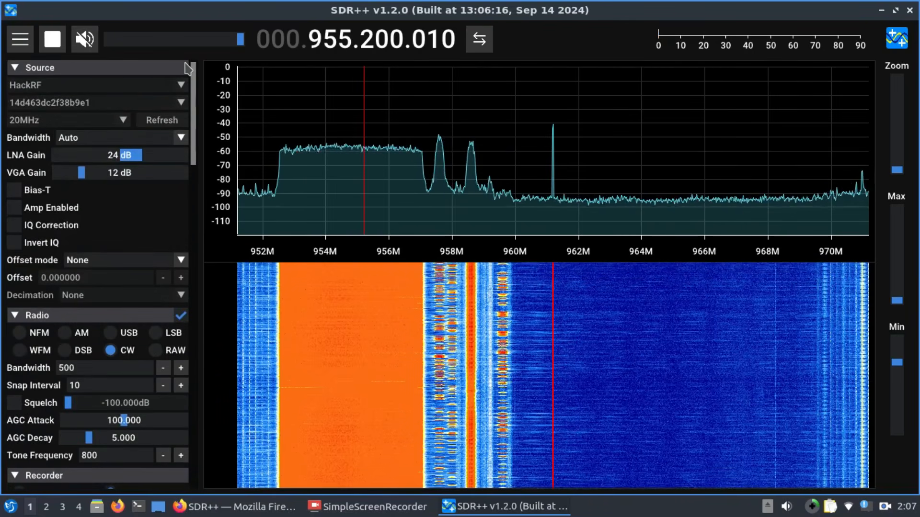